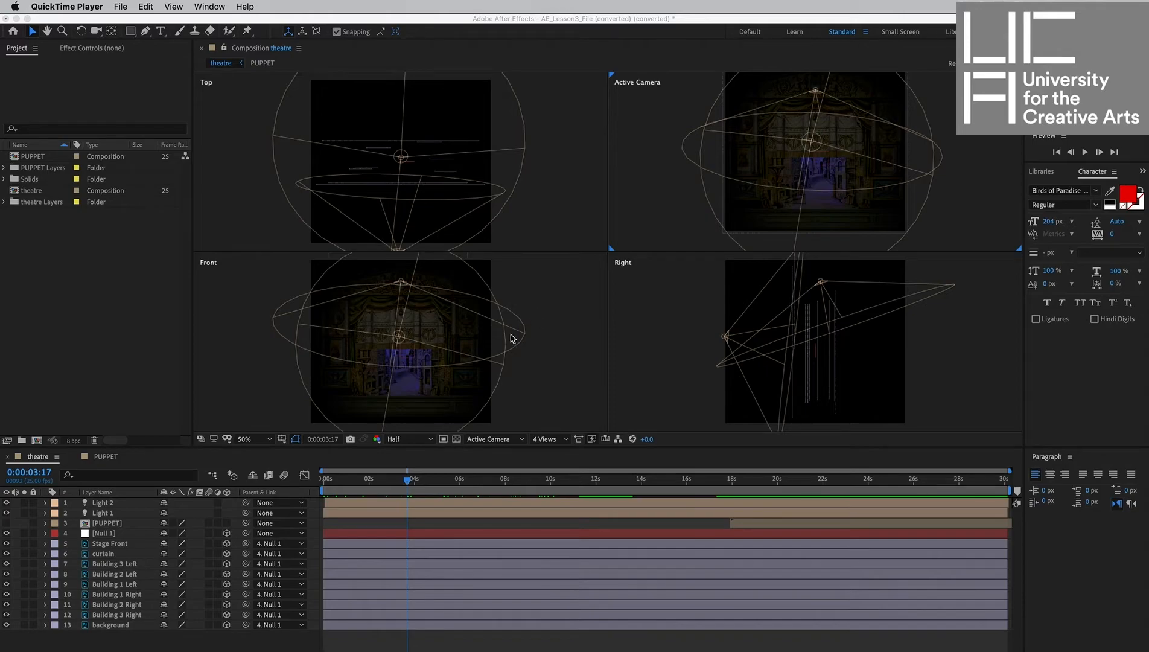
# Play back the theatre composition's 3D animation from the start of the timeline to review it.
pyautogui.click(406, 494)
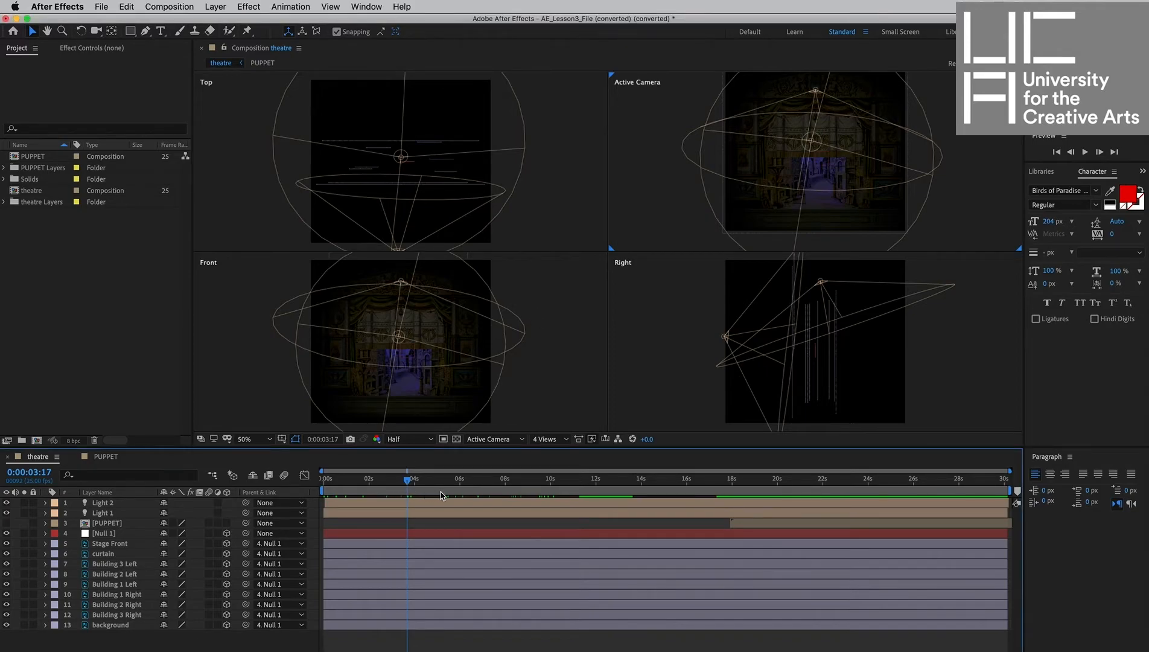
pyautogui.click(426, 481)
pyautogui.moveTo(406, 483); pyautogui.dragTo(318, 467)
pyautogui.press('space')
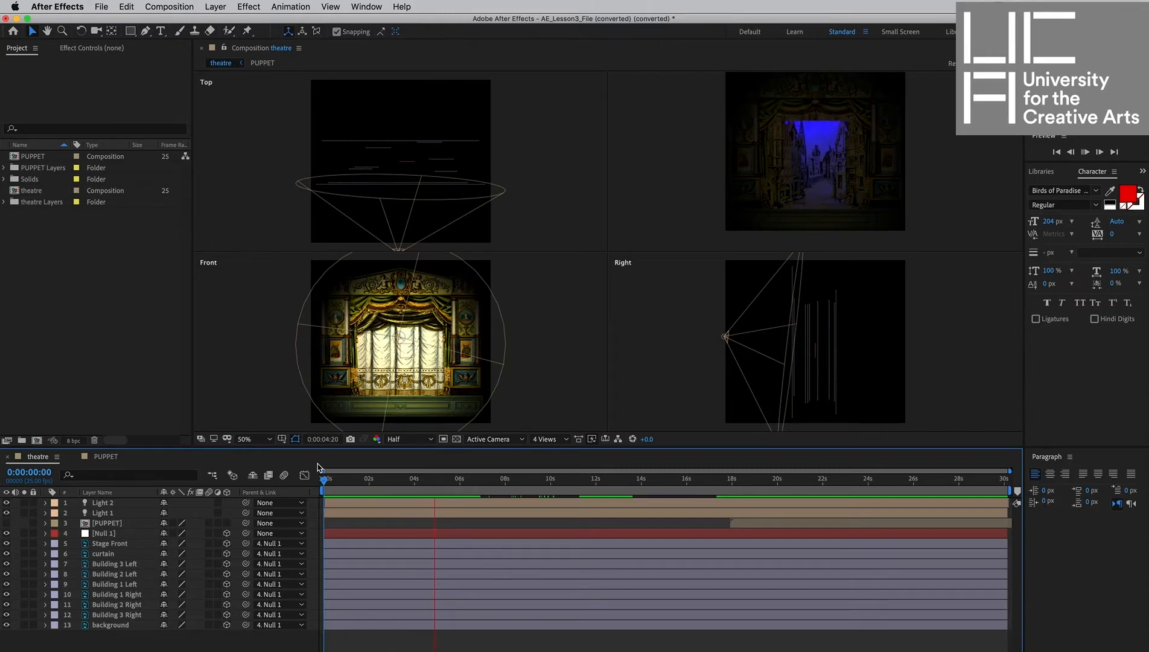
pyautogui.press('space')
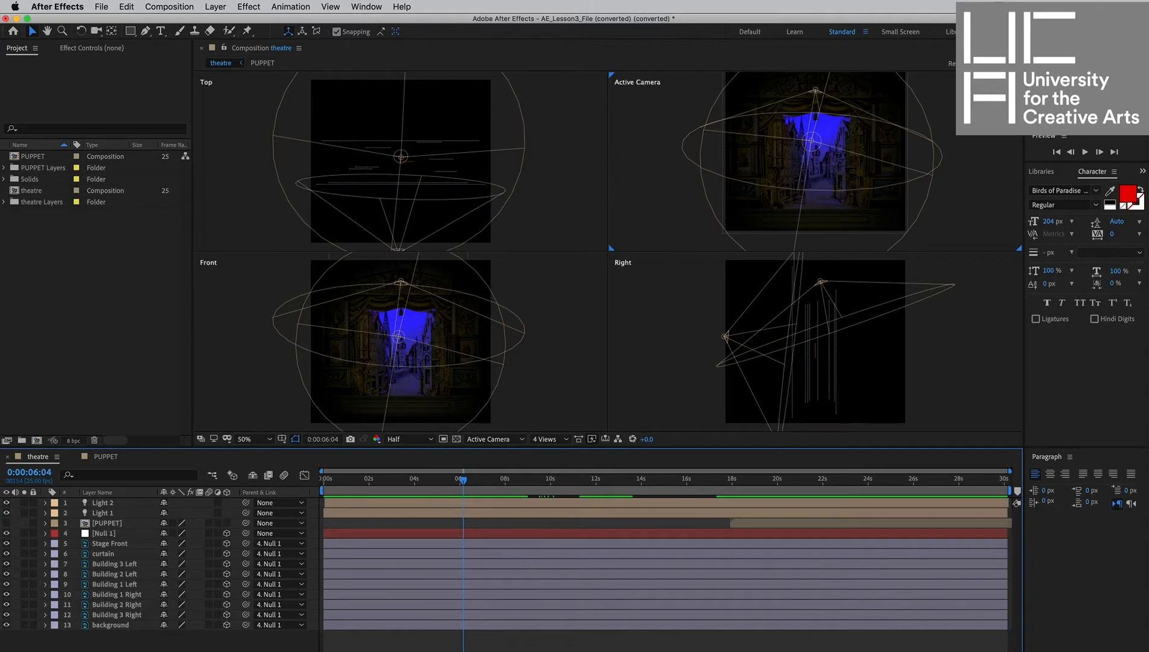
# Switch to Finder and browse the project files and the paper theatre images folder, previewing several theatre images.
pyautogui.press('super+Tab')
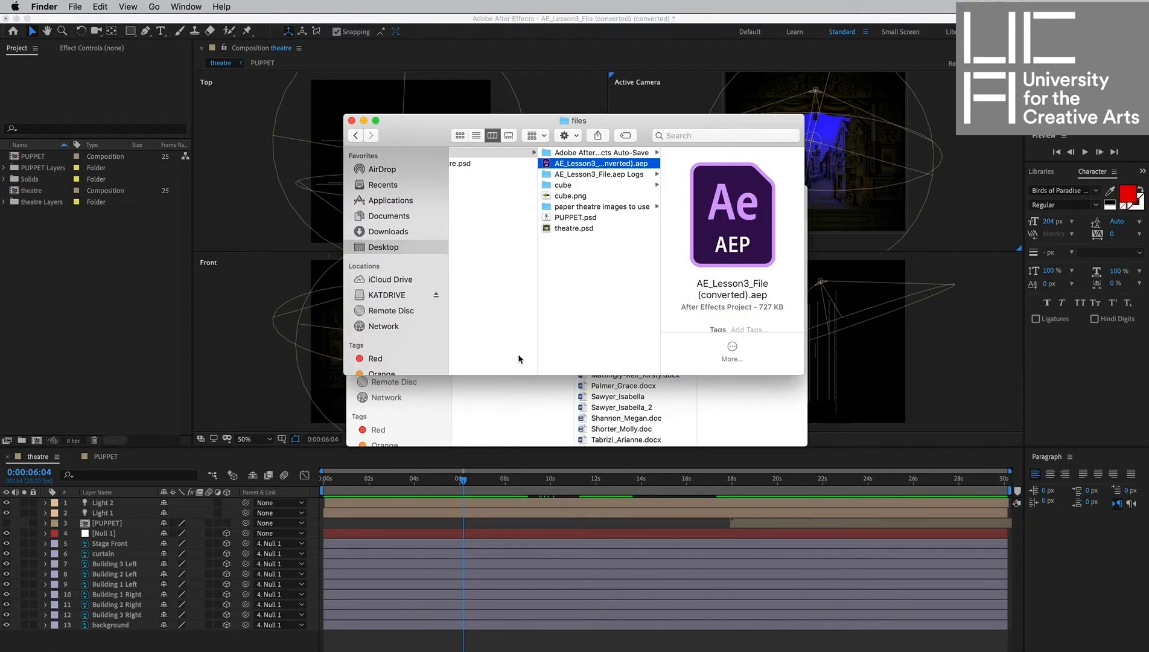
pyautogui.hscroll(-3, 554, 281)
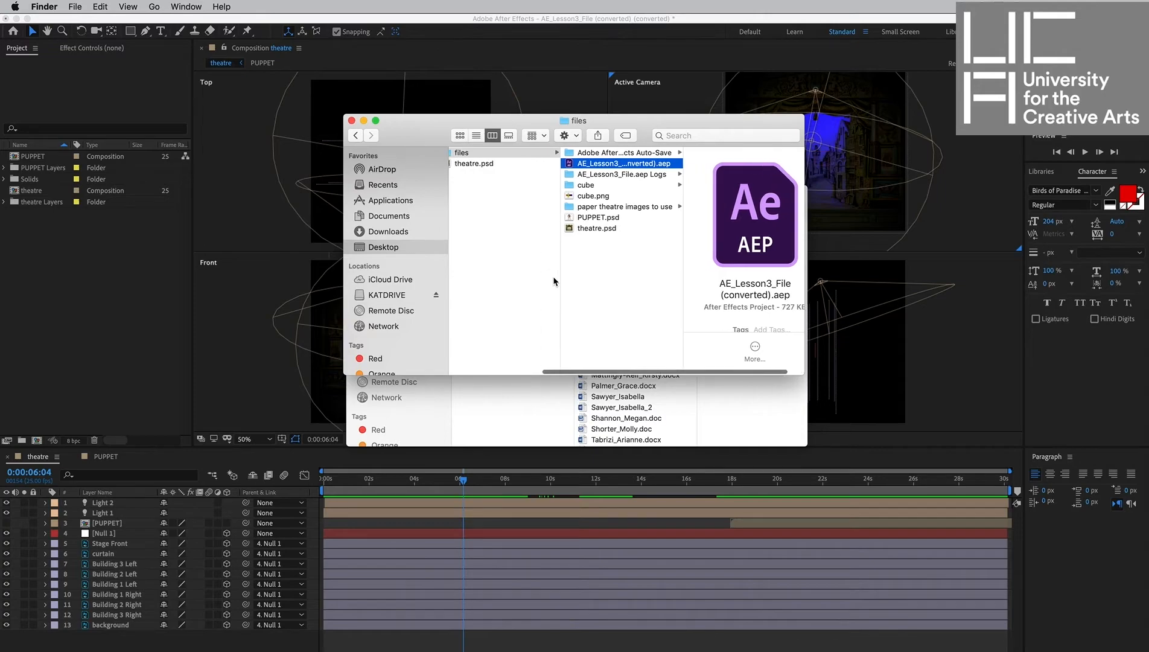
pyautogui.hscroll(-2, 554, 277)
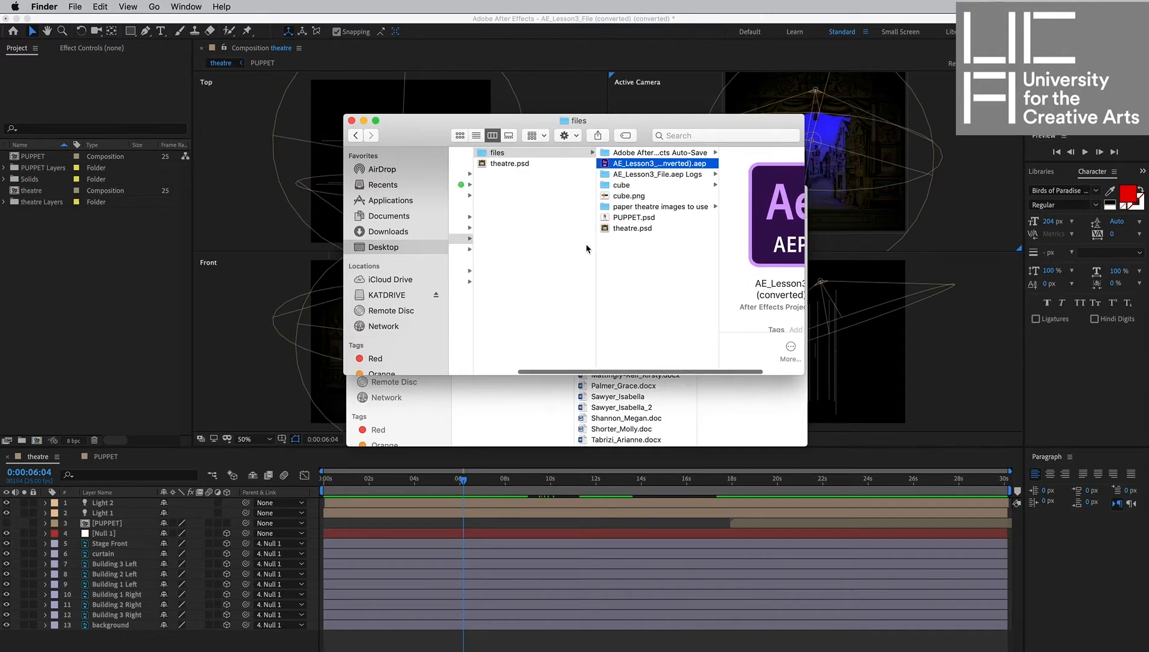
pyautogui.click(525, 167)
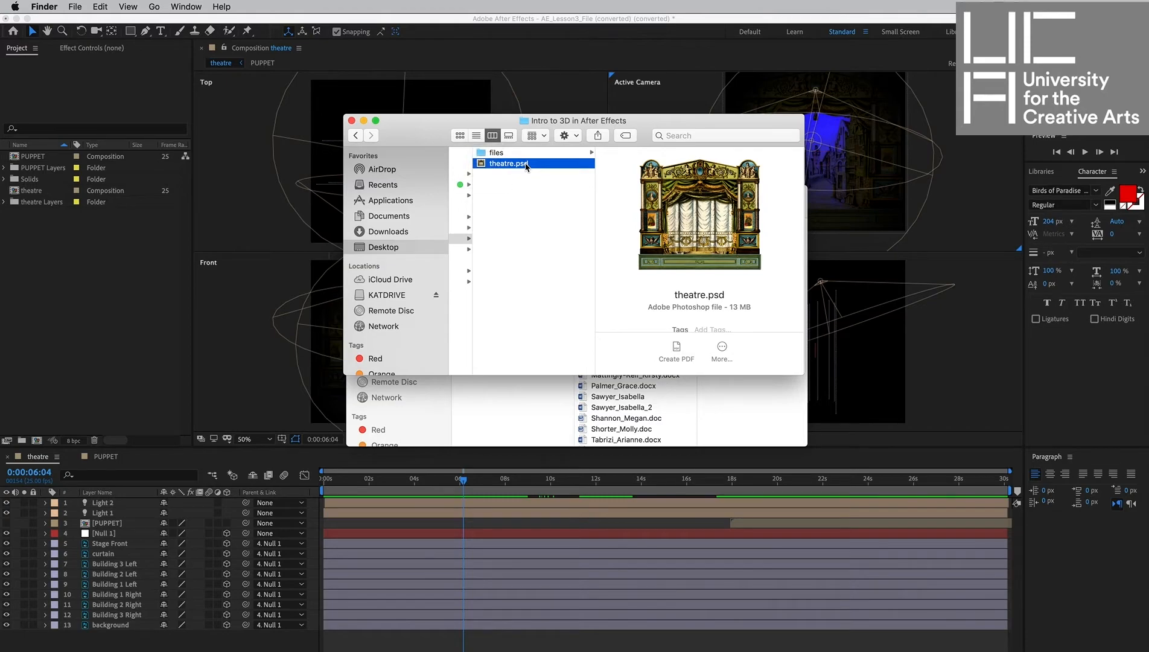
pyautogui.click(527, 154)
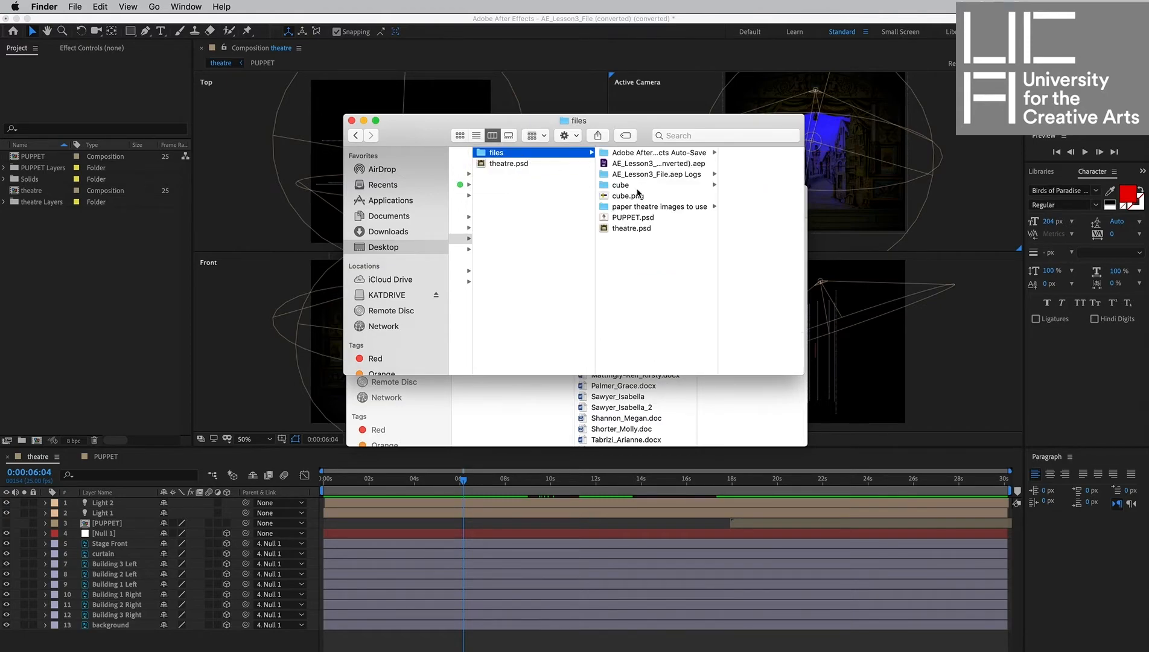
pyautogui.click(636, 207)
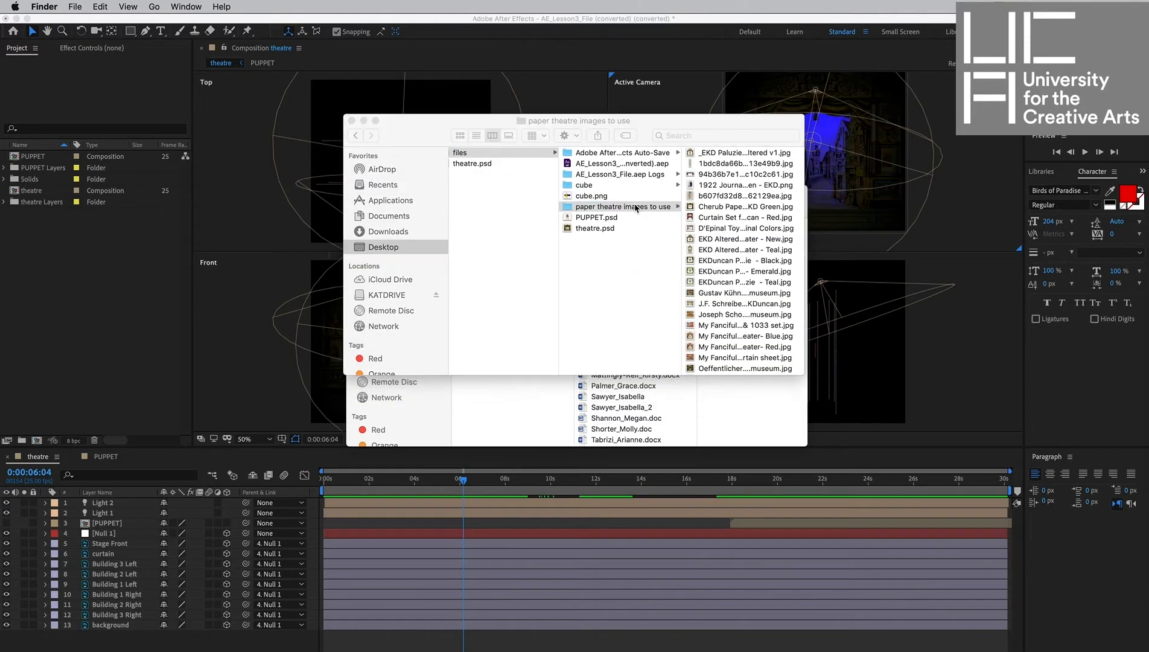
pyautogui.click(735, 208)
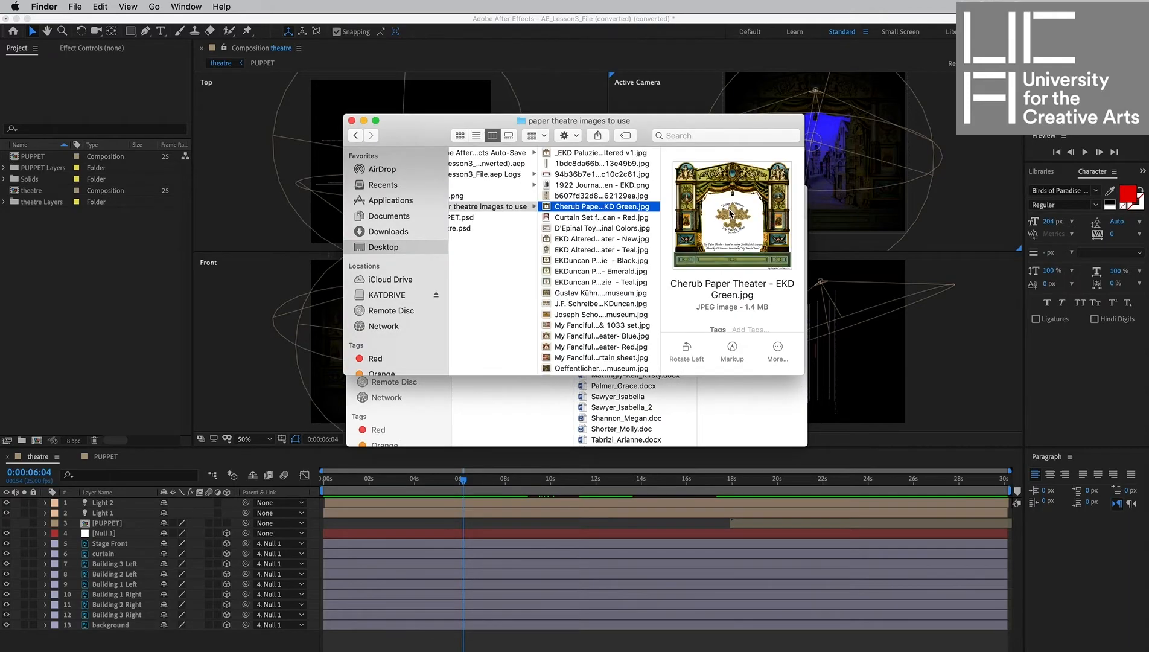
pyautogui.press('Down')
pyautogui.press('Down')
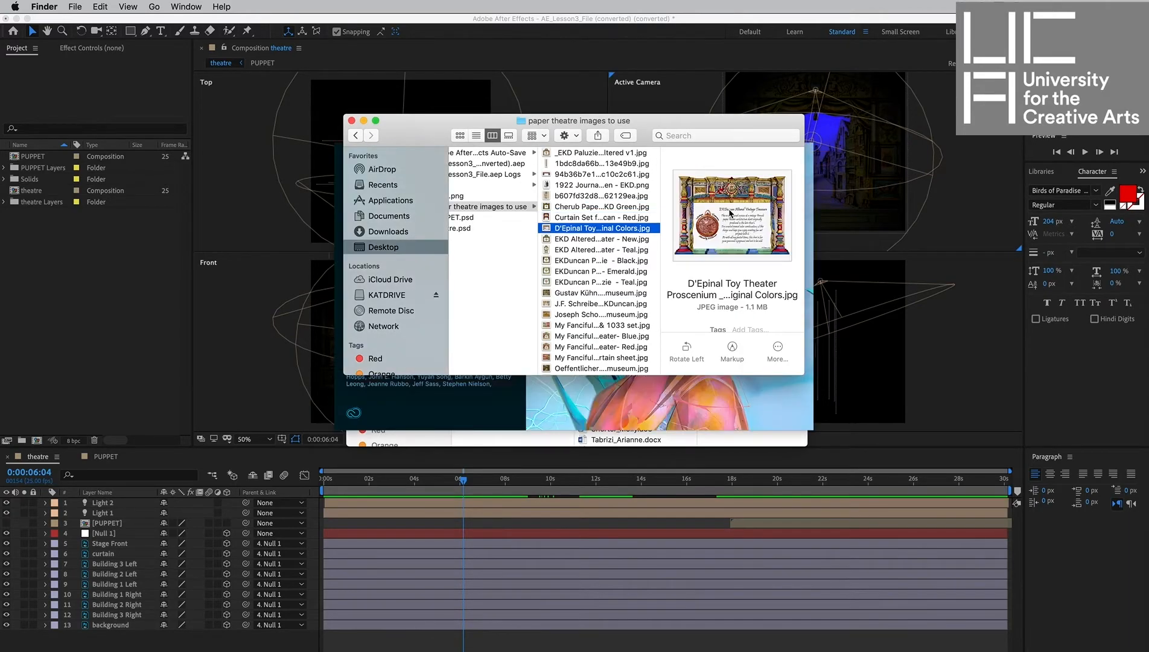
pyautogui.press('Down')
pyautogui.press('Down')
pyautogui.press('Down')
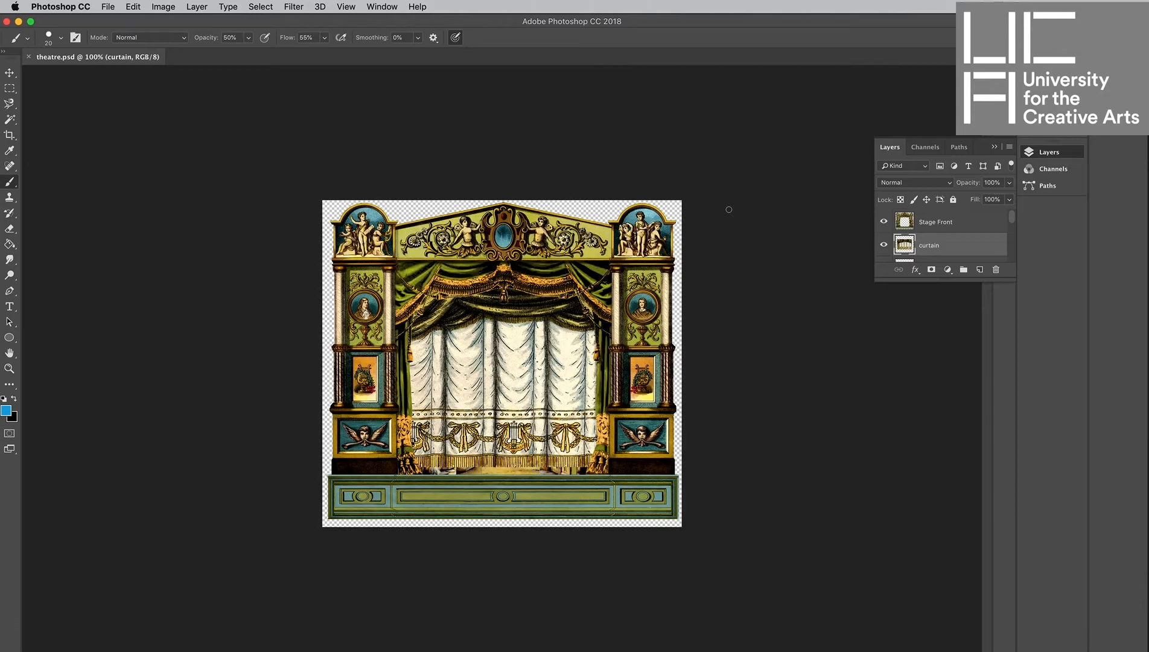
# In Photoshop, toggle the visibility of each theatre.psd layer in turn to inspect how the stage is built.
pyautogui.click(883, 221)
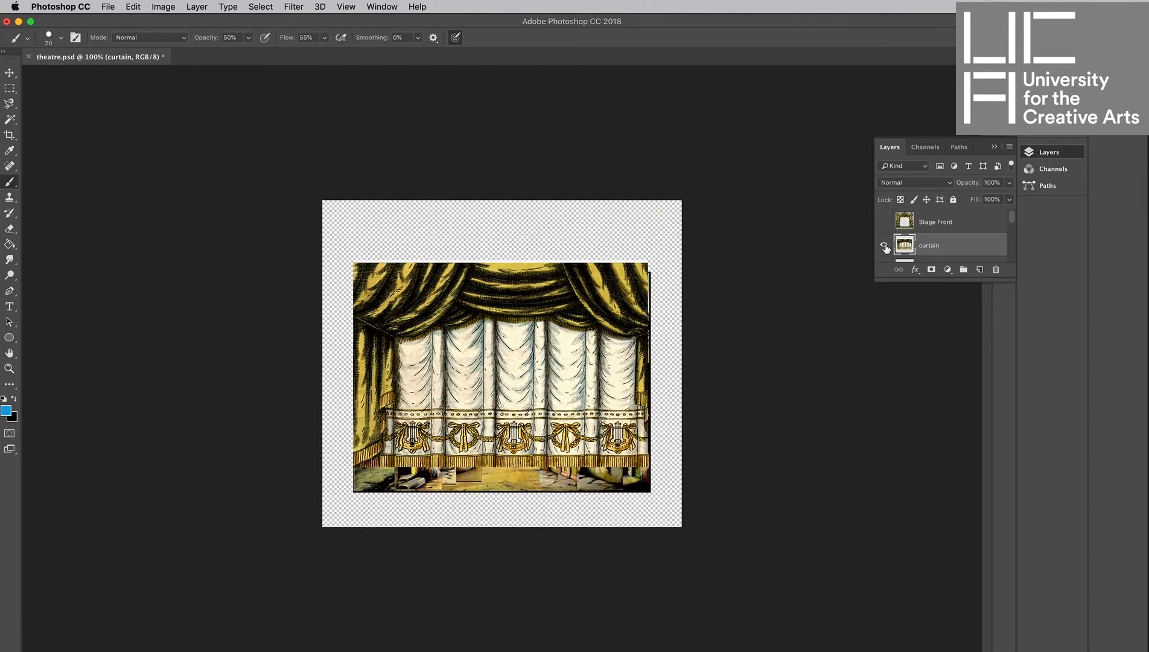
pyautogui.click(883, 244)
pyautogui.scroll(-2, 886, 249)
pyautogui.scroll(1, 886, 247)
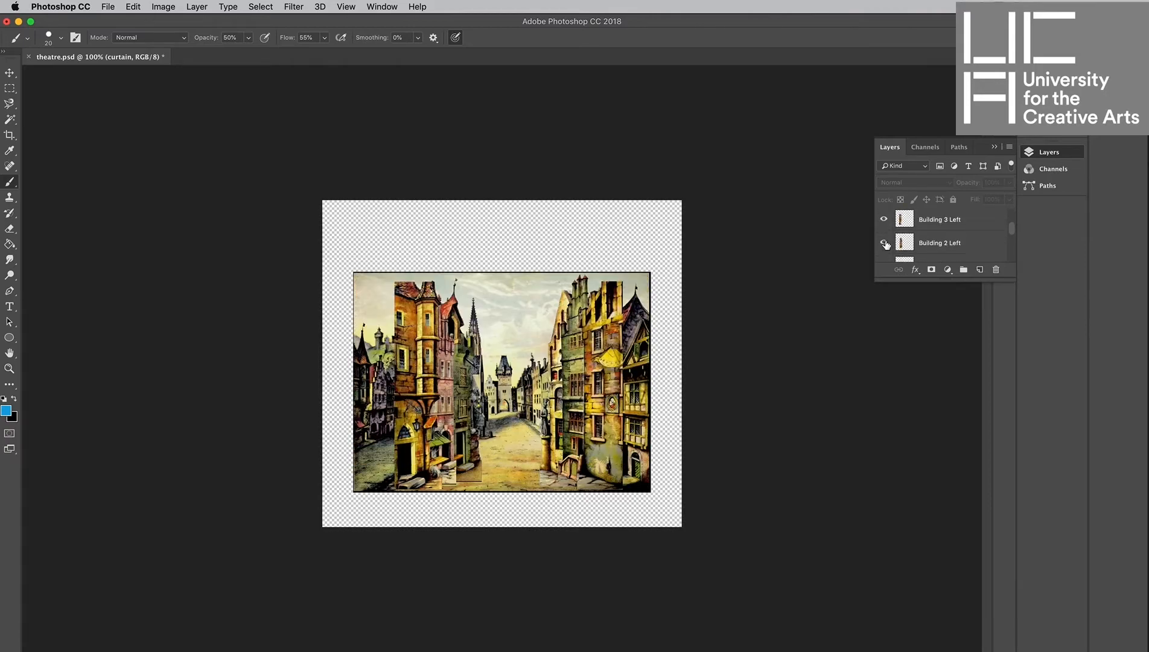
pyautogui.click(883, 221)
pyautogui.click(884, 242)
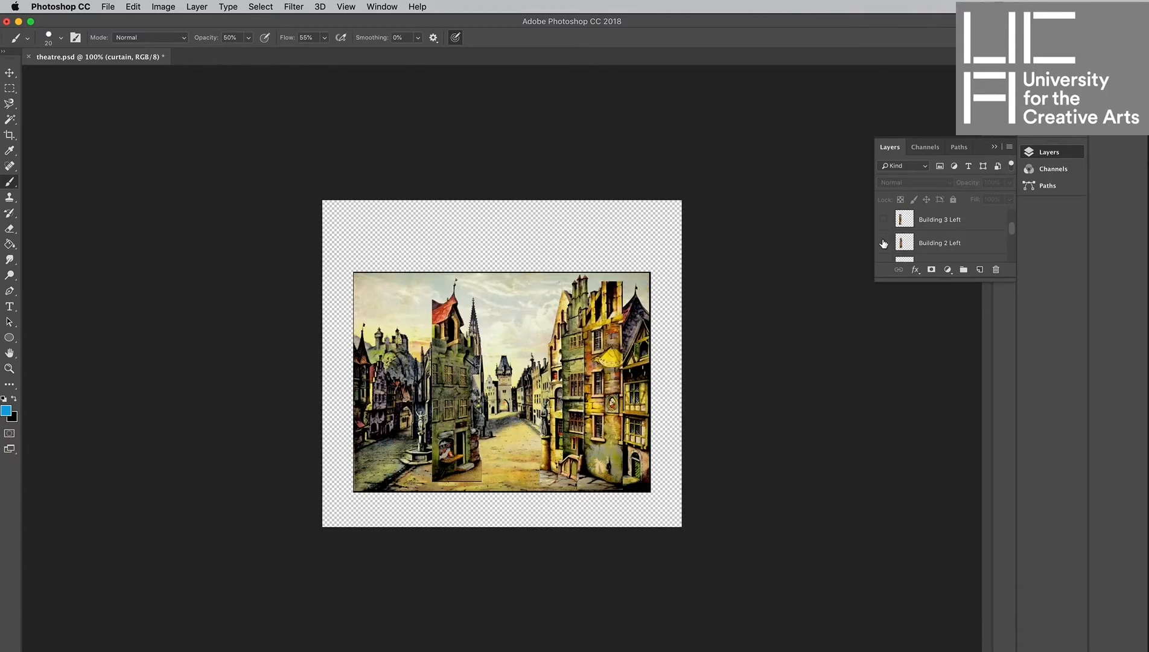
pyautogui.scroll(-1, 885, 238)
pyautogui.click(883, 229)
pyautogui.click(883, 252)
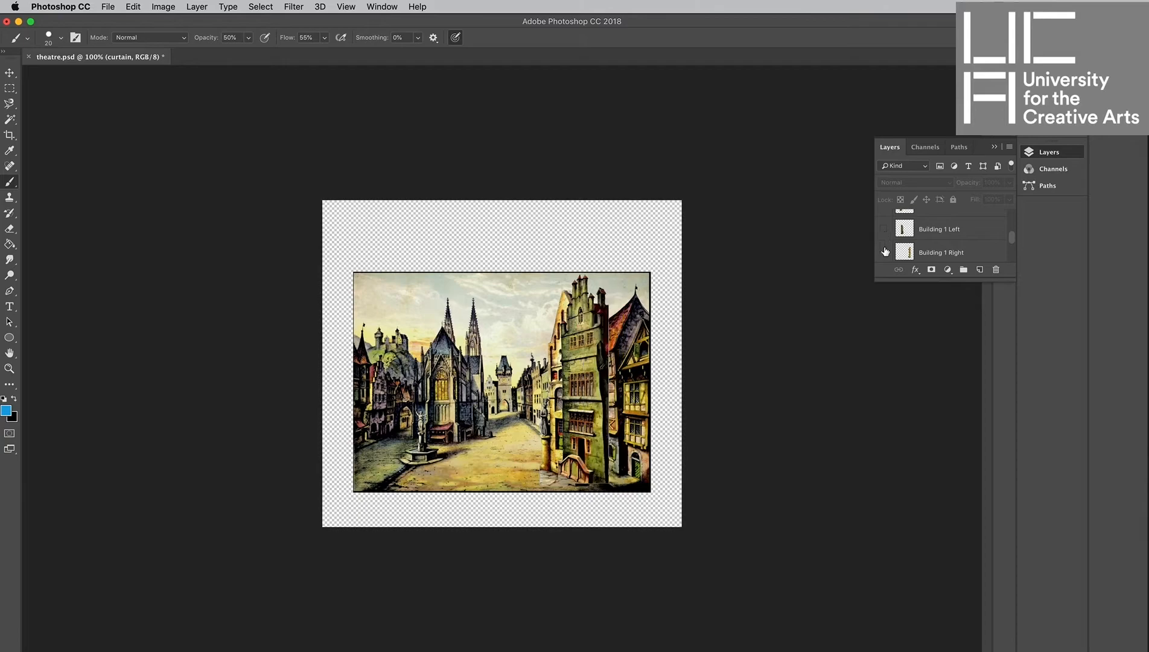
pyautogui.scroll(-2, 884, 250)
pyautogui.click(884, 236)
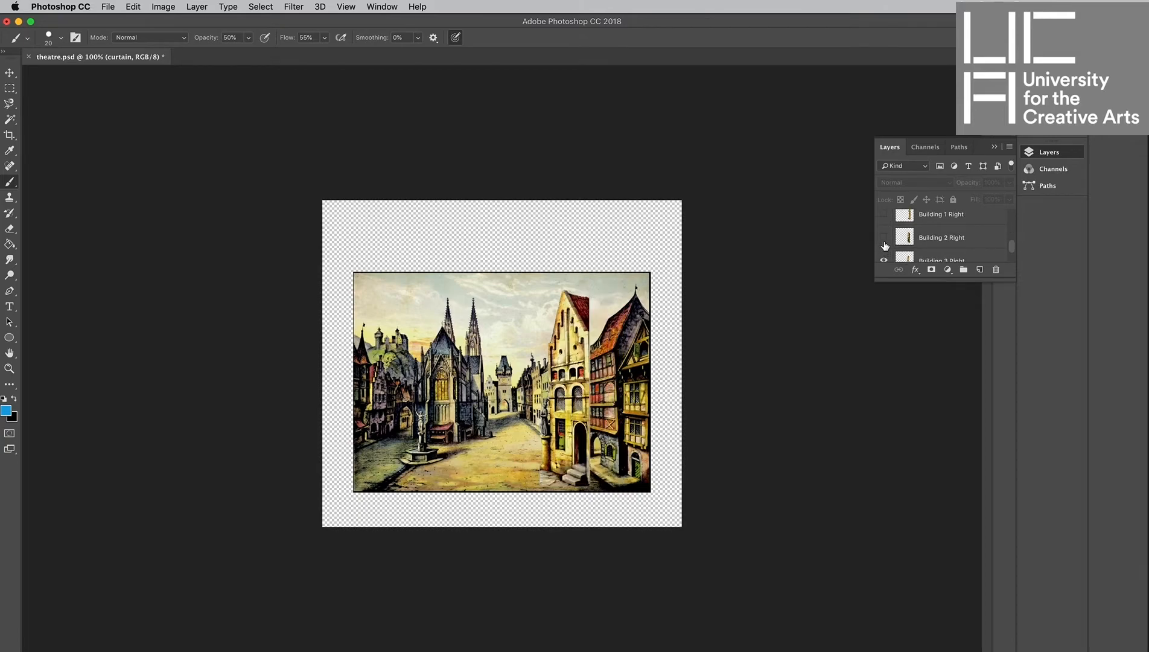
pyautogui.scroll(-1, 885, 238)
pyautogui.click(884, 233)
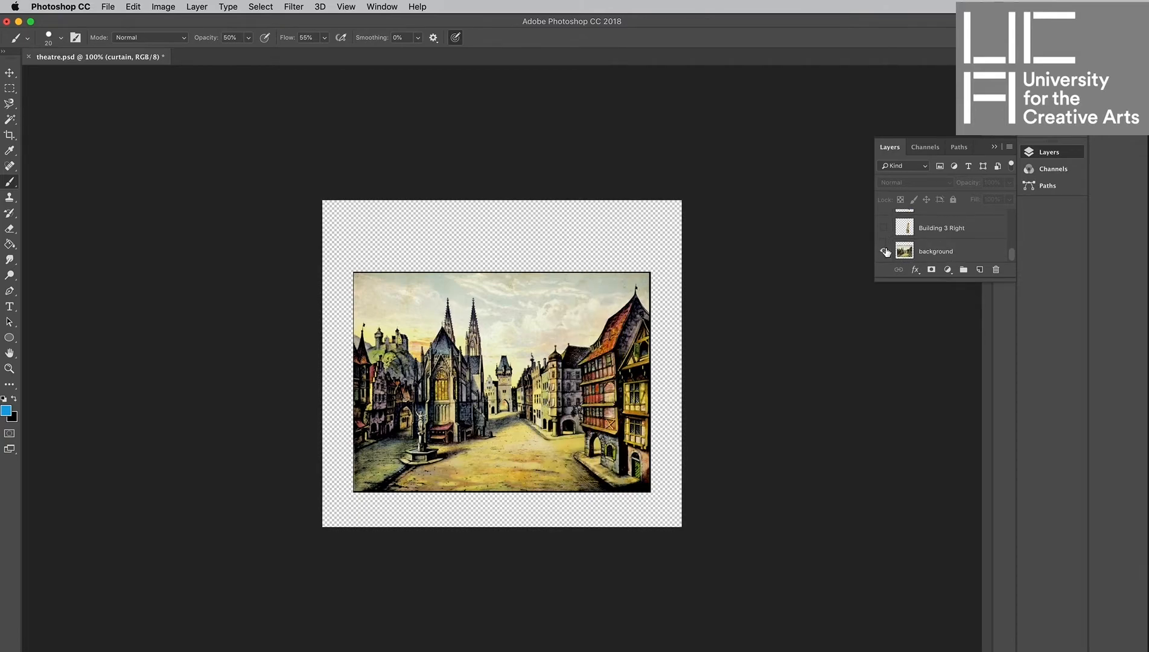
pyautogui.click(884, 251)
pyautogui.click(885, 252)
pyautogui.scroll(5, 885, 254)
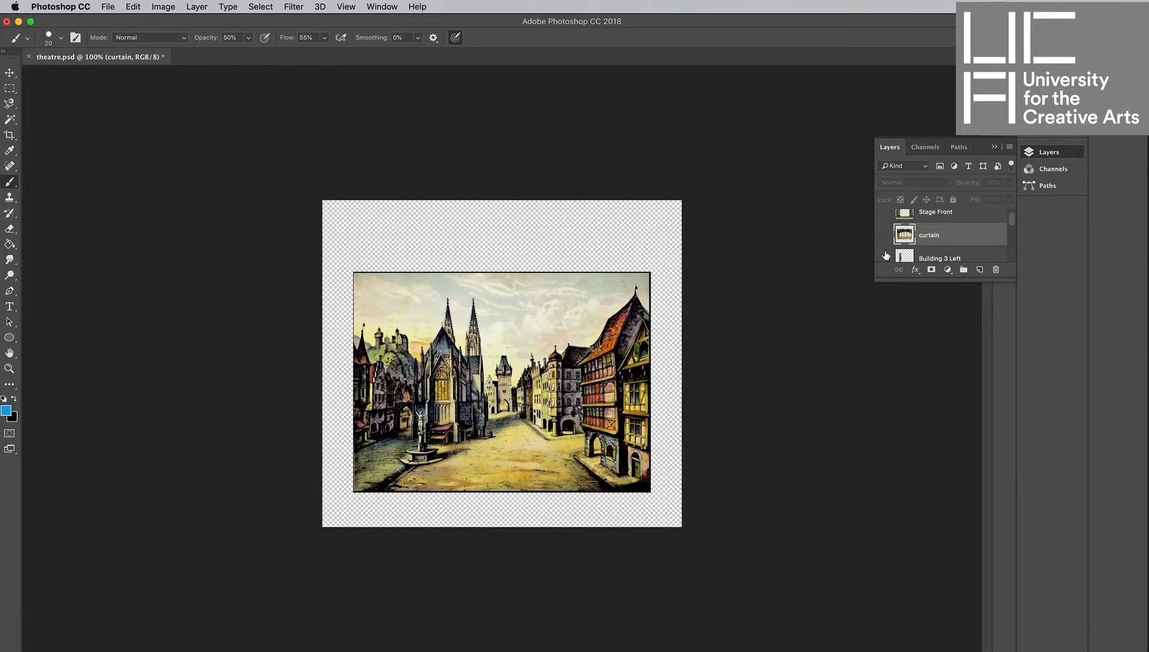
pyautogui.click(885, 222)
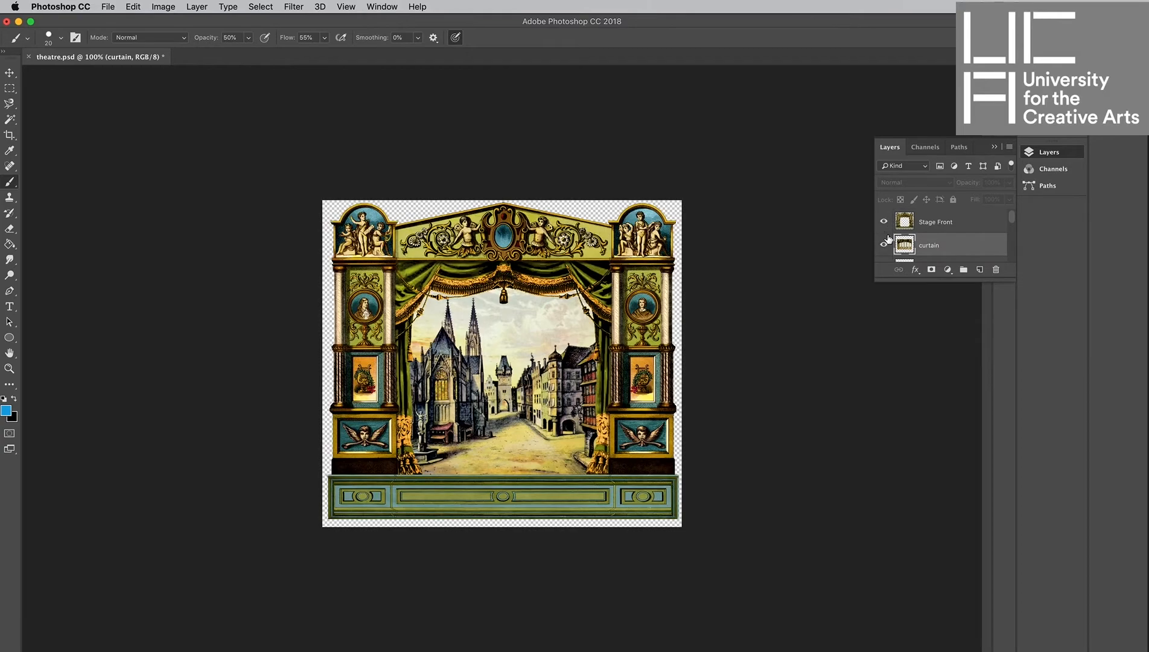
pyautogui.click(885, 245)
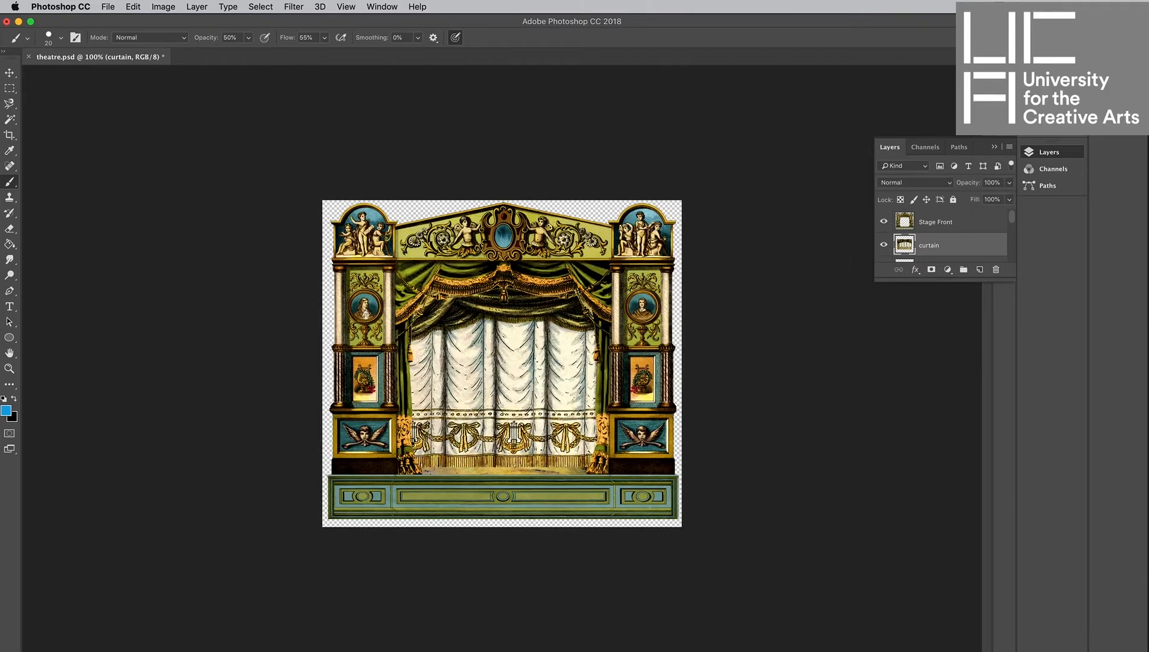
# Browse more paper theatre images in Finder, then return to After Effects.
pyautogui.press('super+Tab')
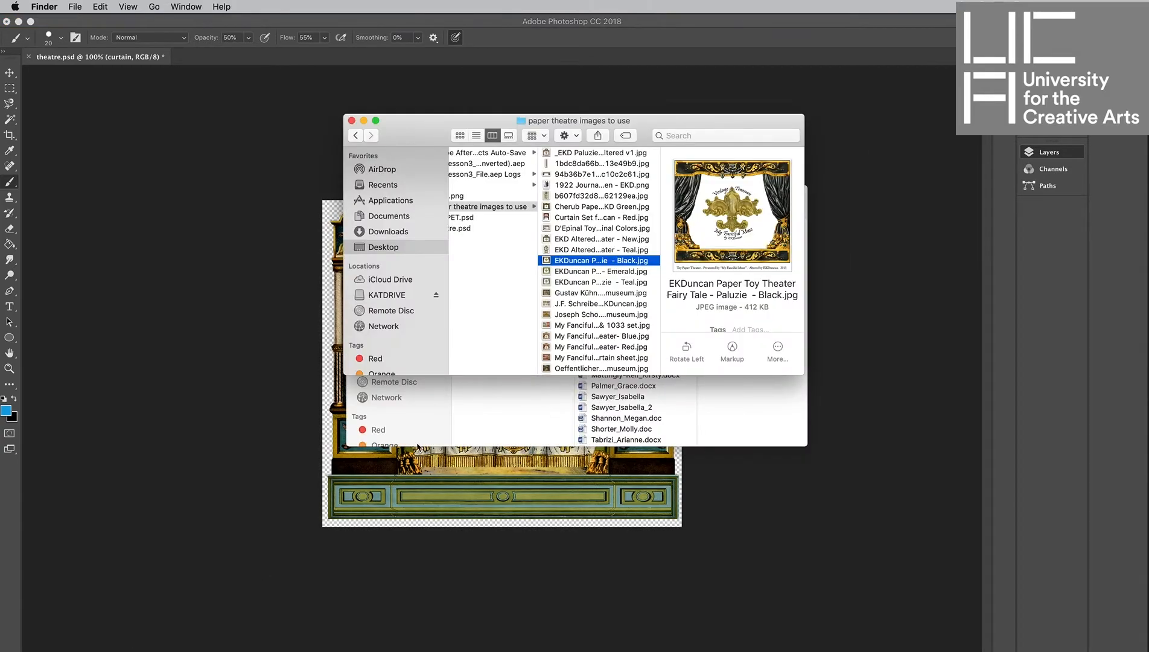
pyautogui.click(598, 303)
pyautogui.press('Down')
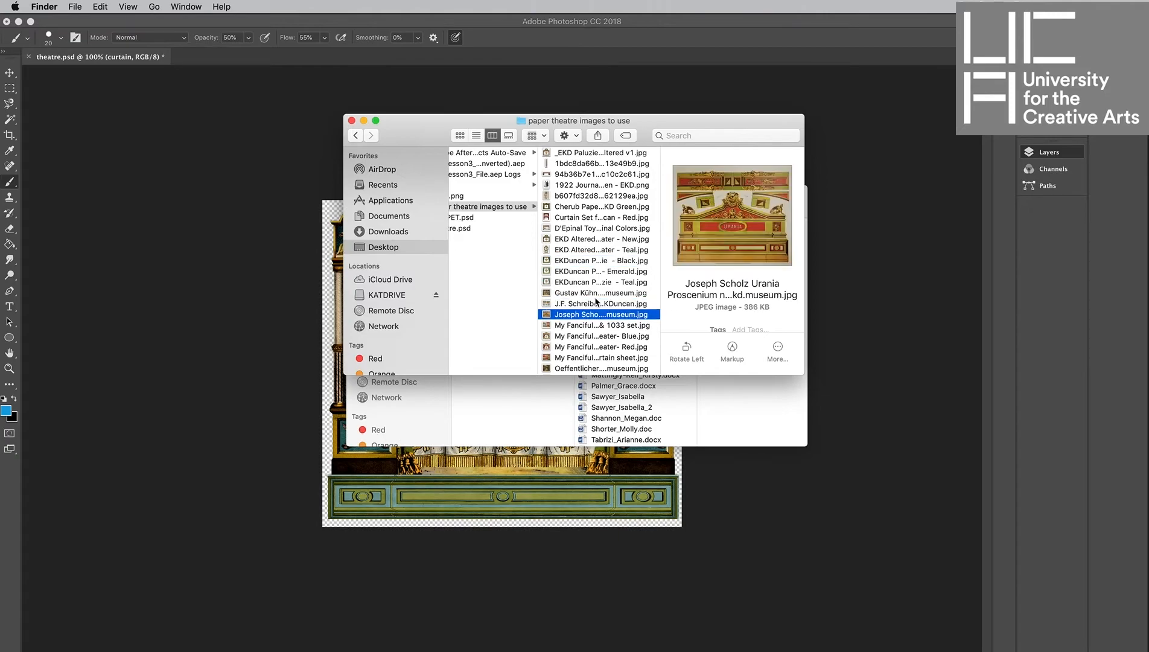
pyautogui.press('Down')
pyautogui.press('Down')
pyautogui.press('Down')
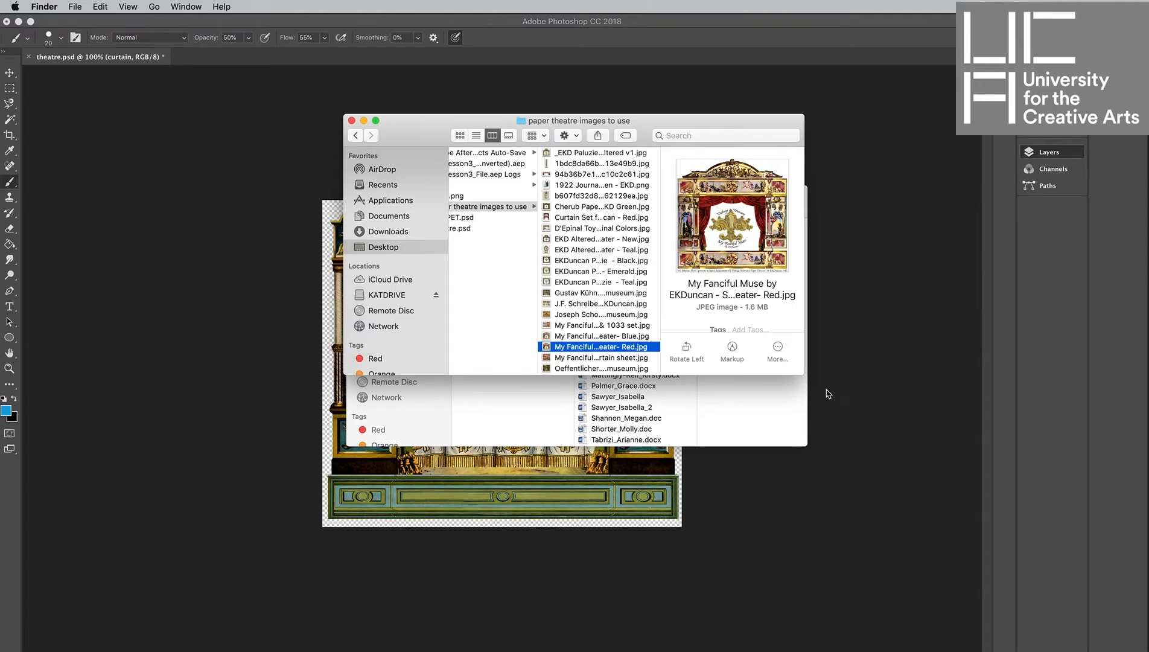
pyautogui.click(777, 410)
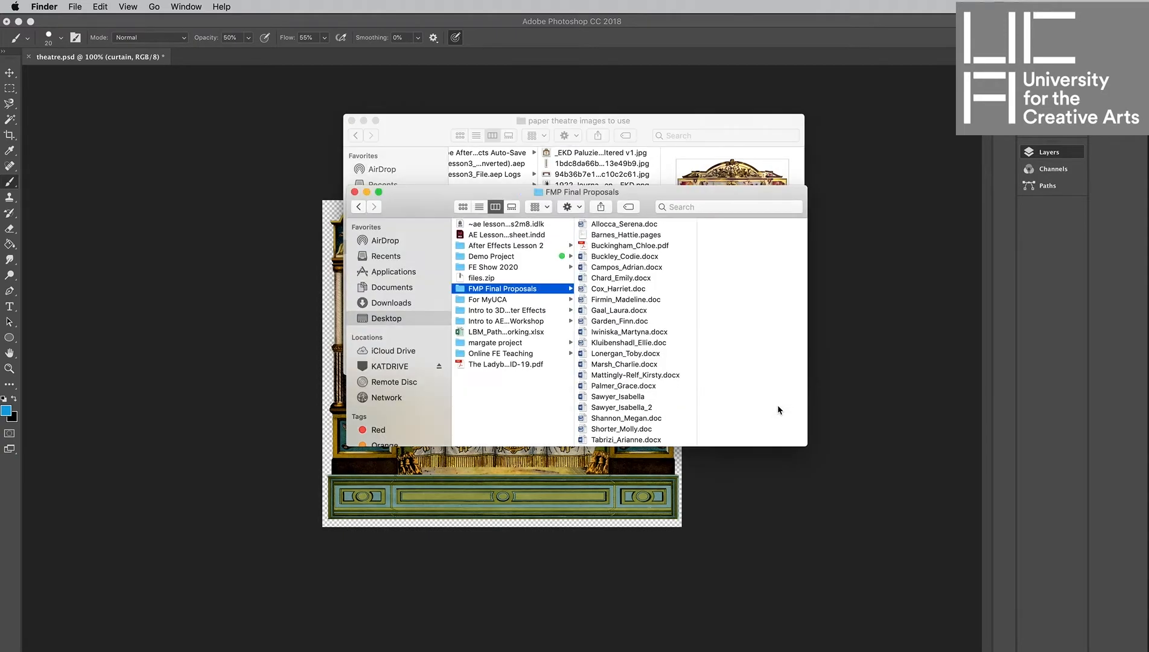
pyautogui.click(883, 429)
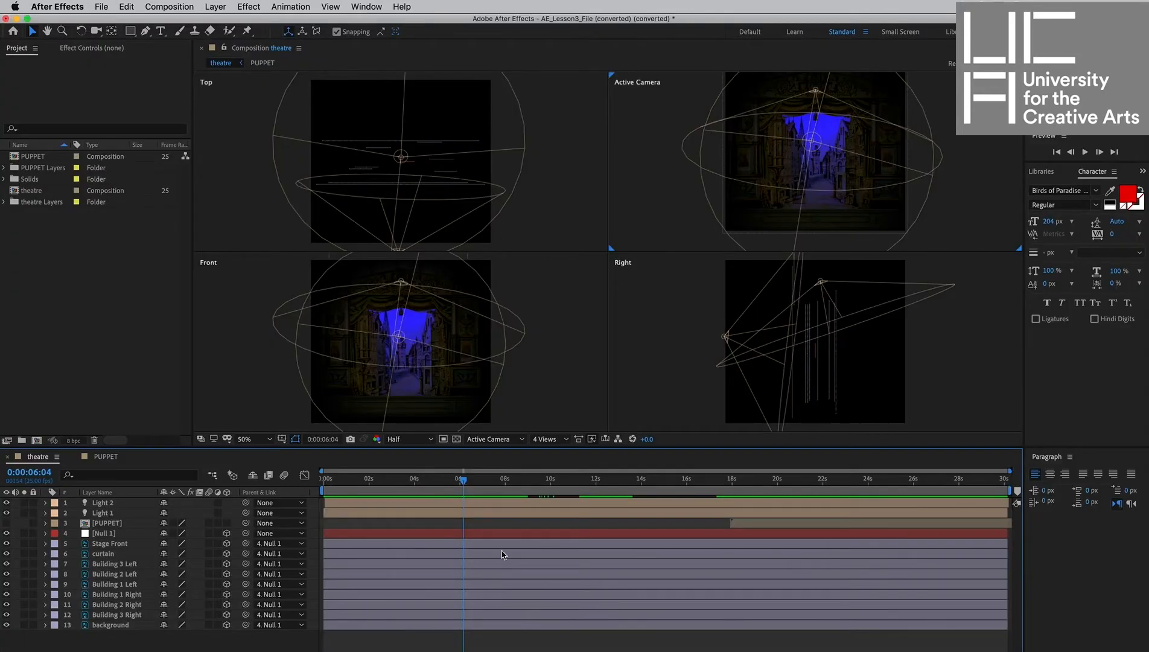
# Close the current After Effects project, saving its changes under the existing file name.
pyautogui.click(100, 7)
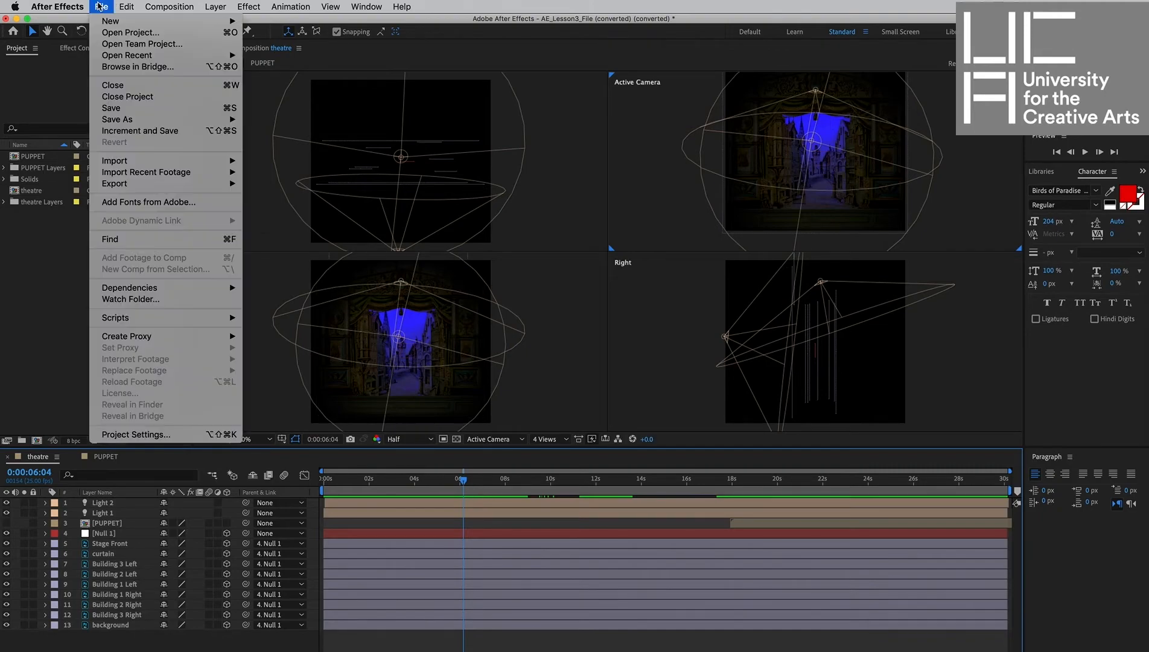
pyautogui.moveTo(217, 21)
pyautogui.click(302, 30)
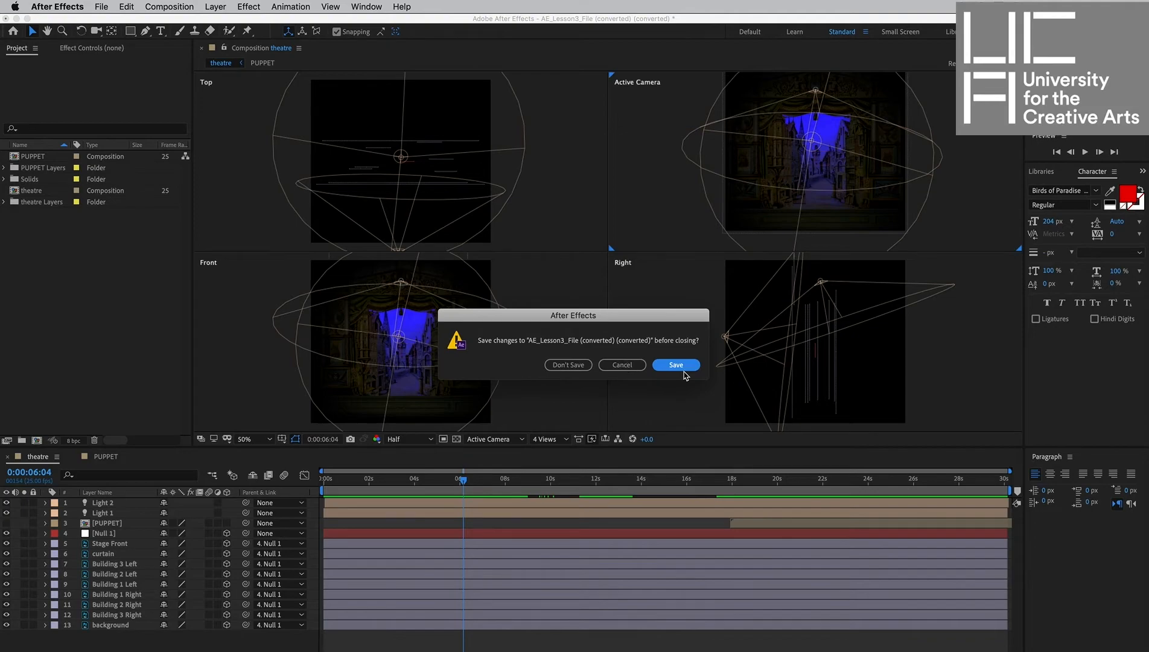
pyautogui.click(678, 366)
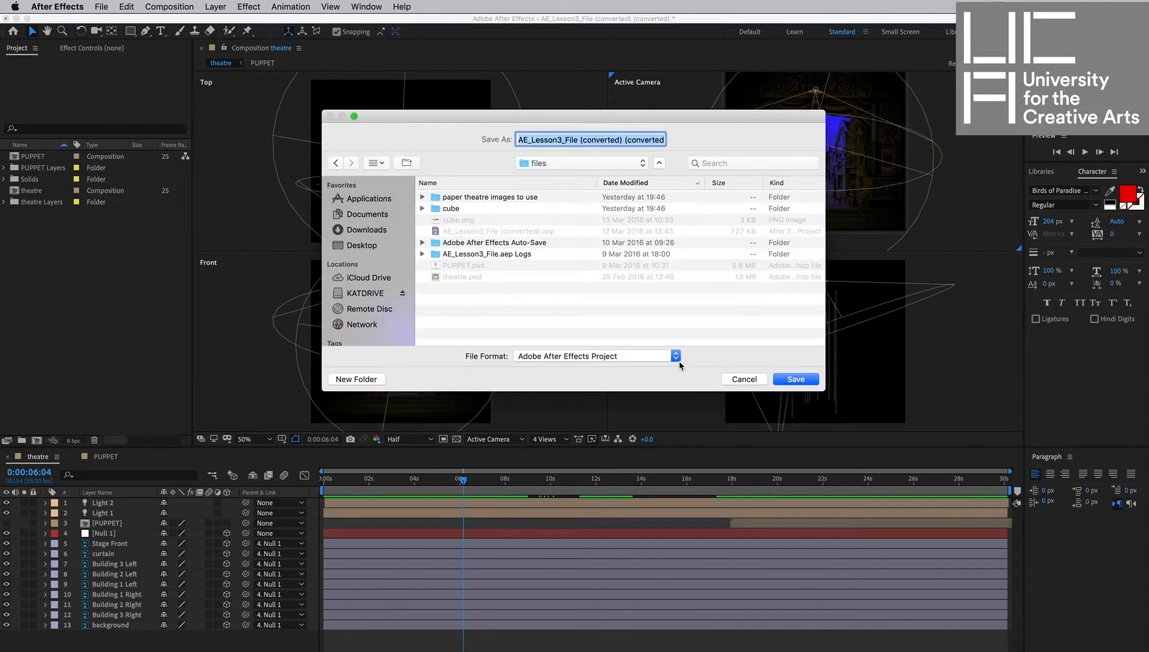
pyautogui.click(794, 379)
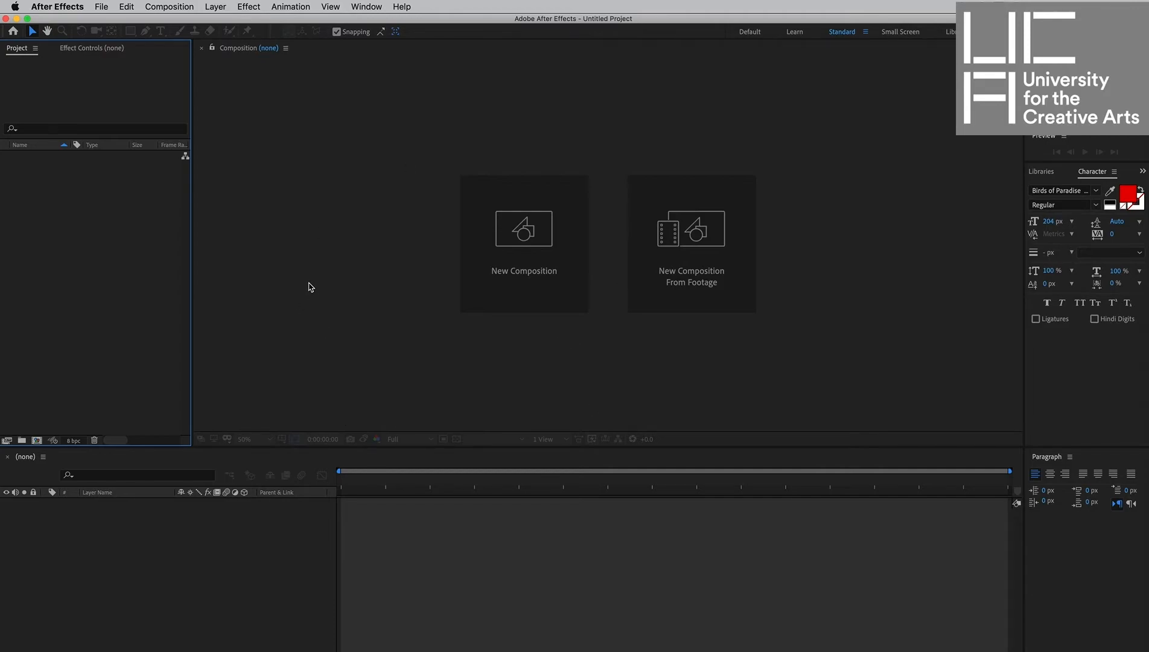
# Import theatre.psd as a Composition - Retain Layer Sizes, keeping editable layer styles.
pyautogui.click(104, 6)
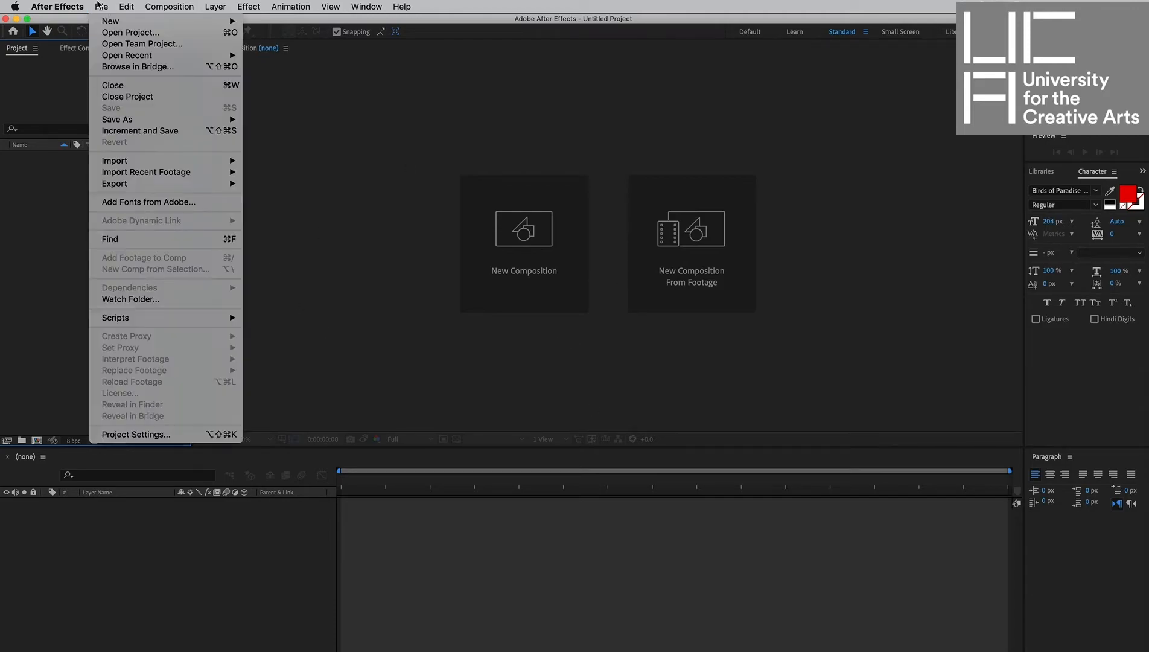
pyautogui.moveTo(148, 168)
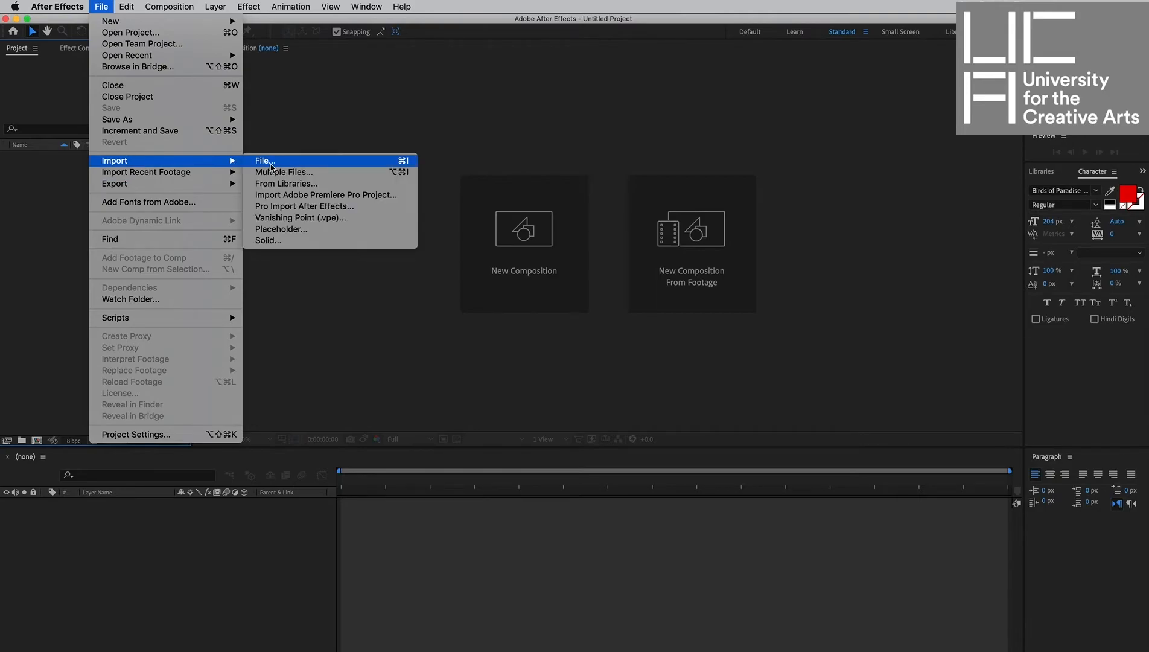
pyautogui.click(266, 160)
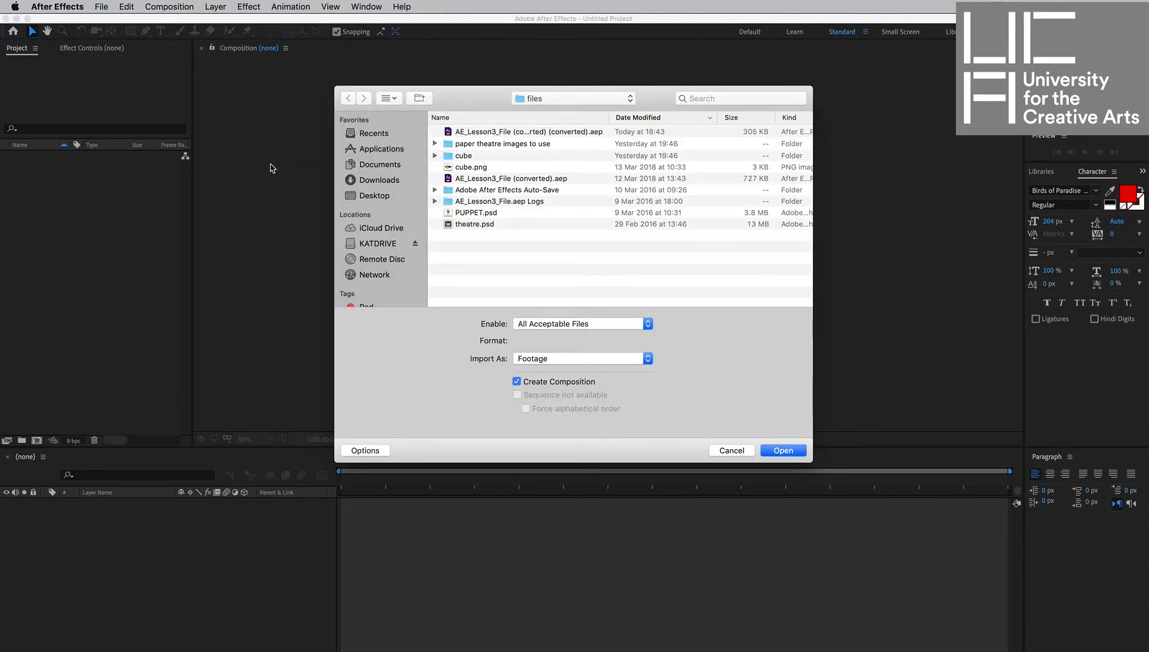
pyautogui.click(473, 226)
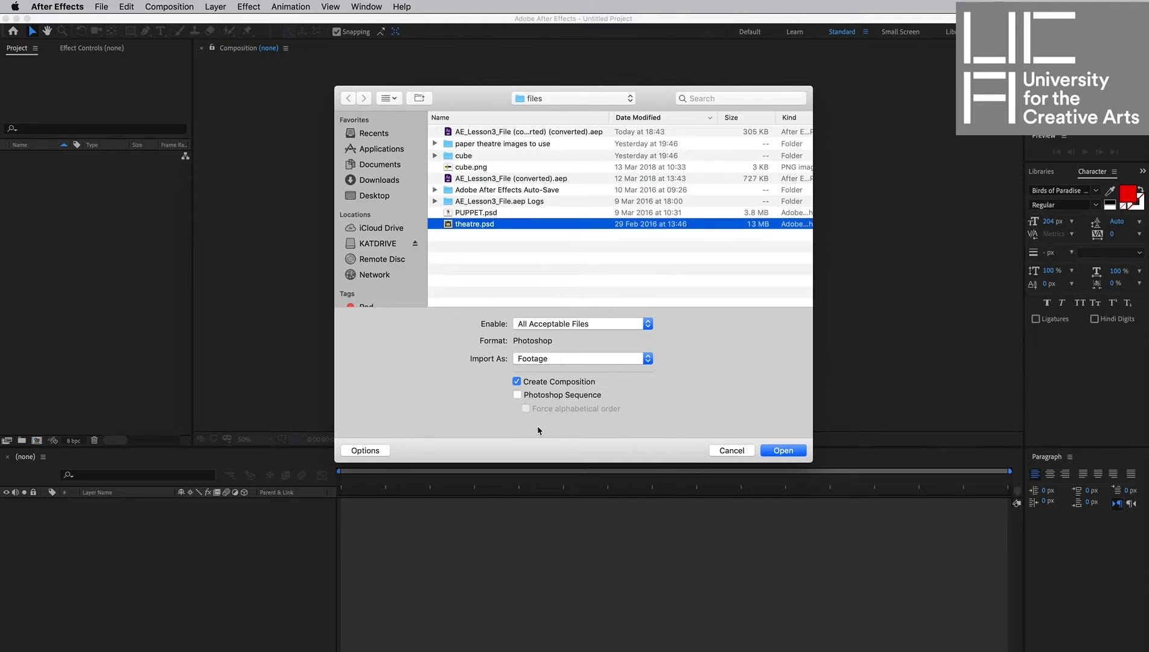
pyautogui.click(530, 361)
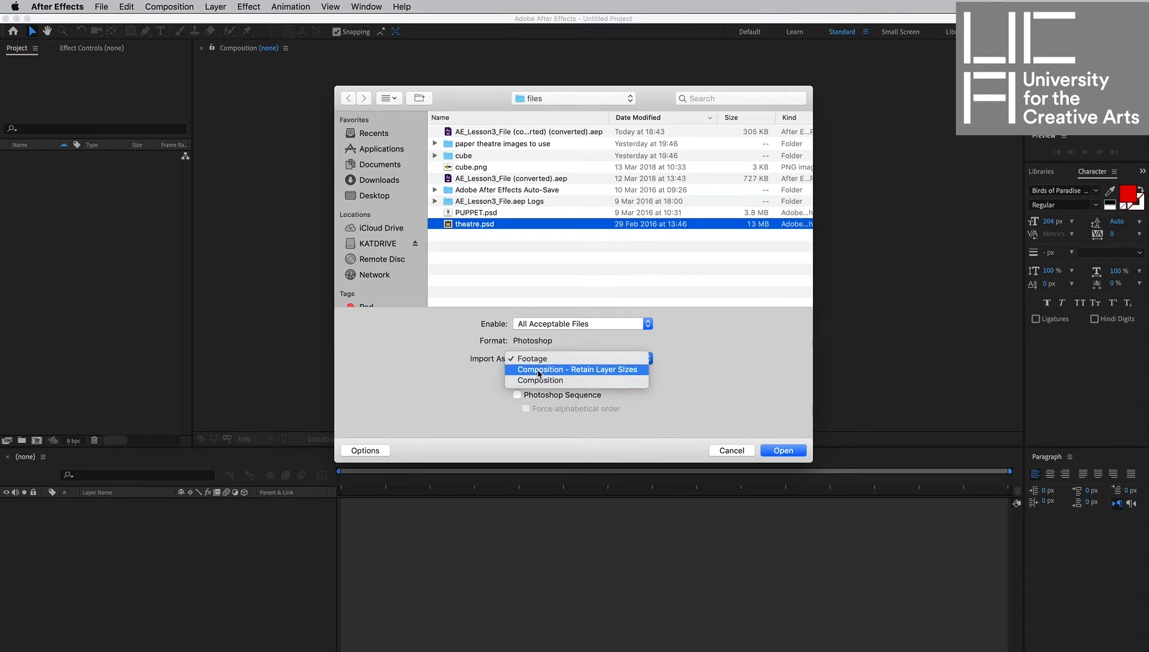
pyautogui.click(539, 372)
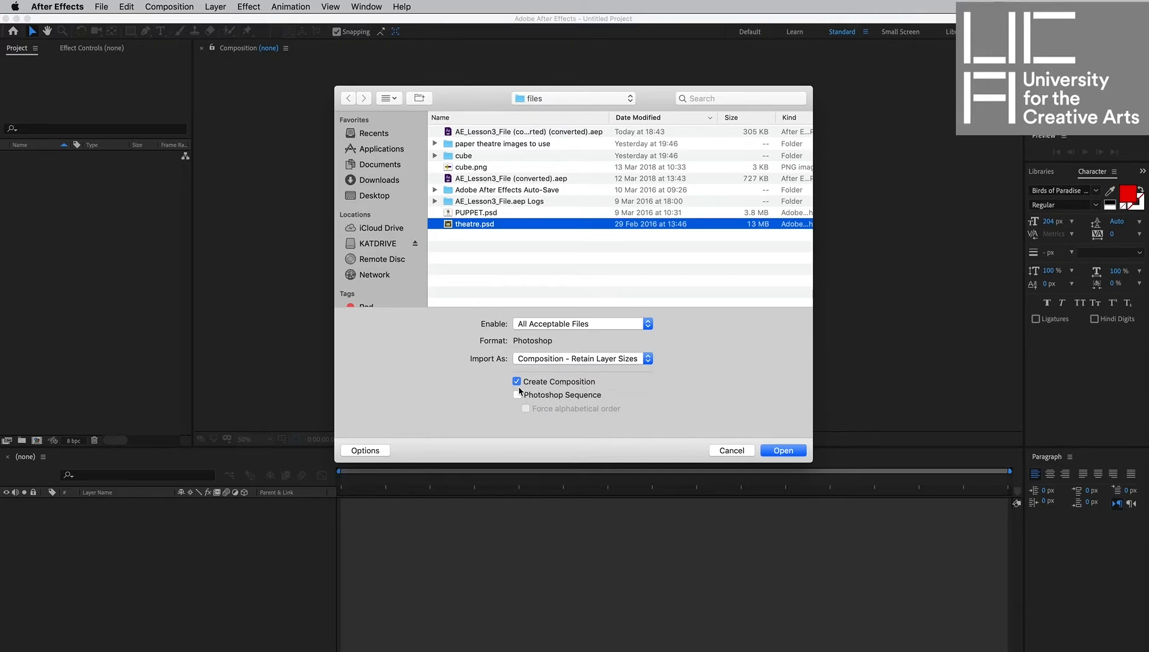
pyautogui.click(787, 453)
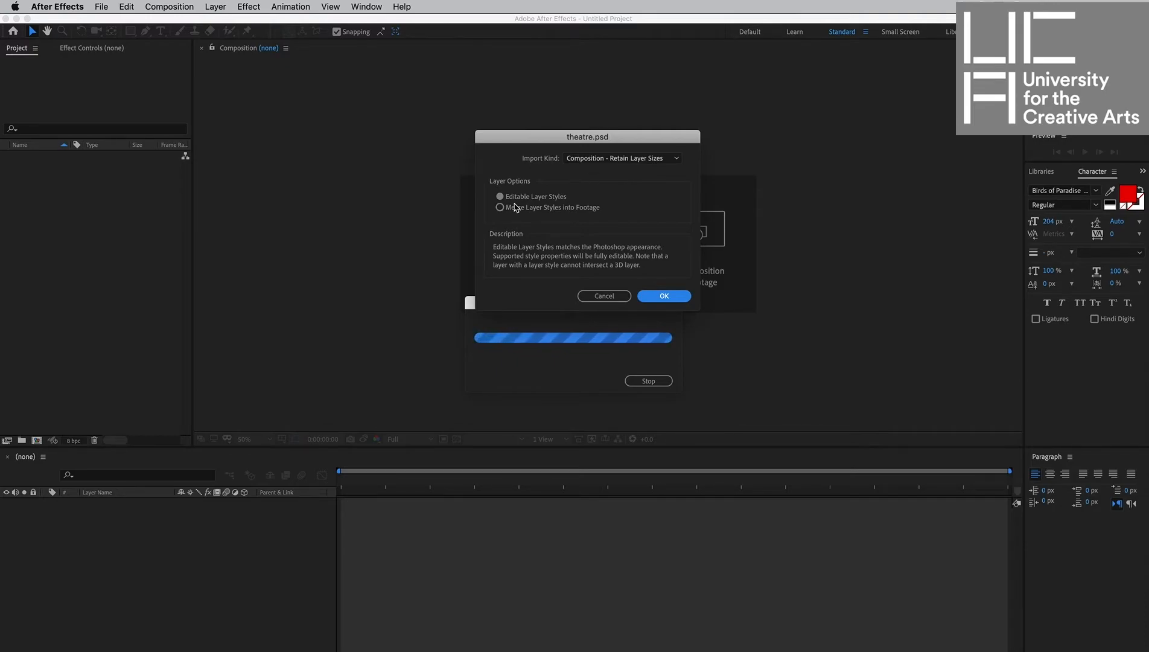
pyautogui.click(664, 295)
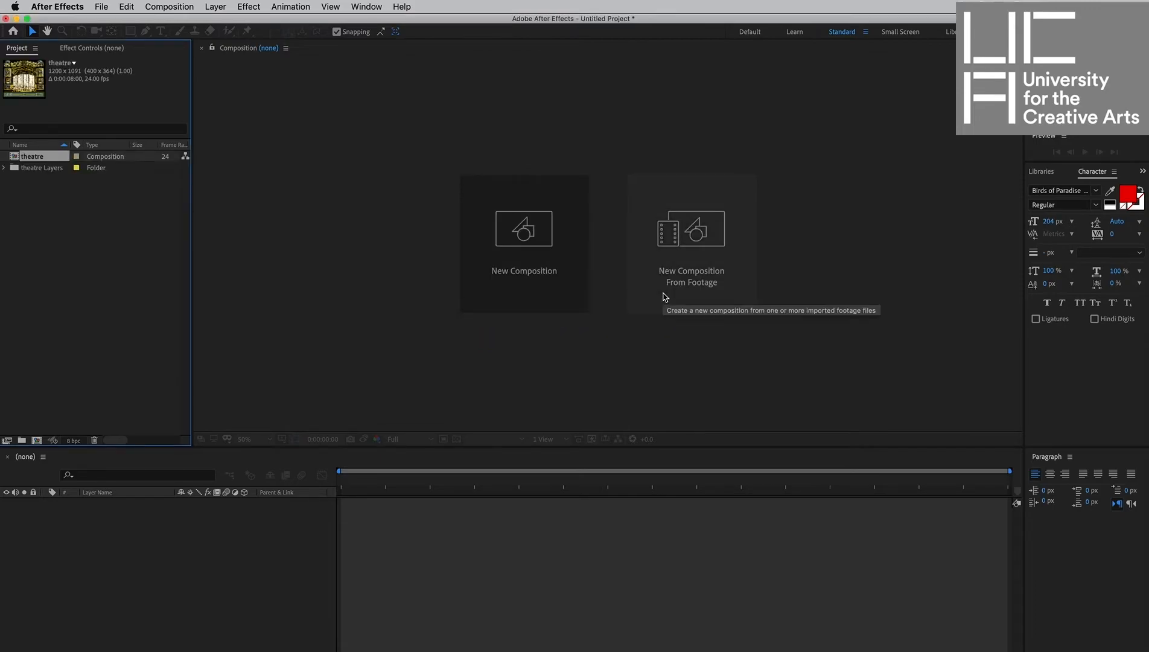
# Open the theatre composition and expand then collapse the theatre Layers folder.
pyautogui.doubleClick(15, 160)
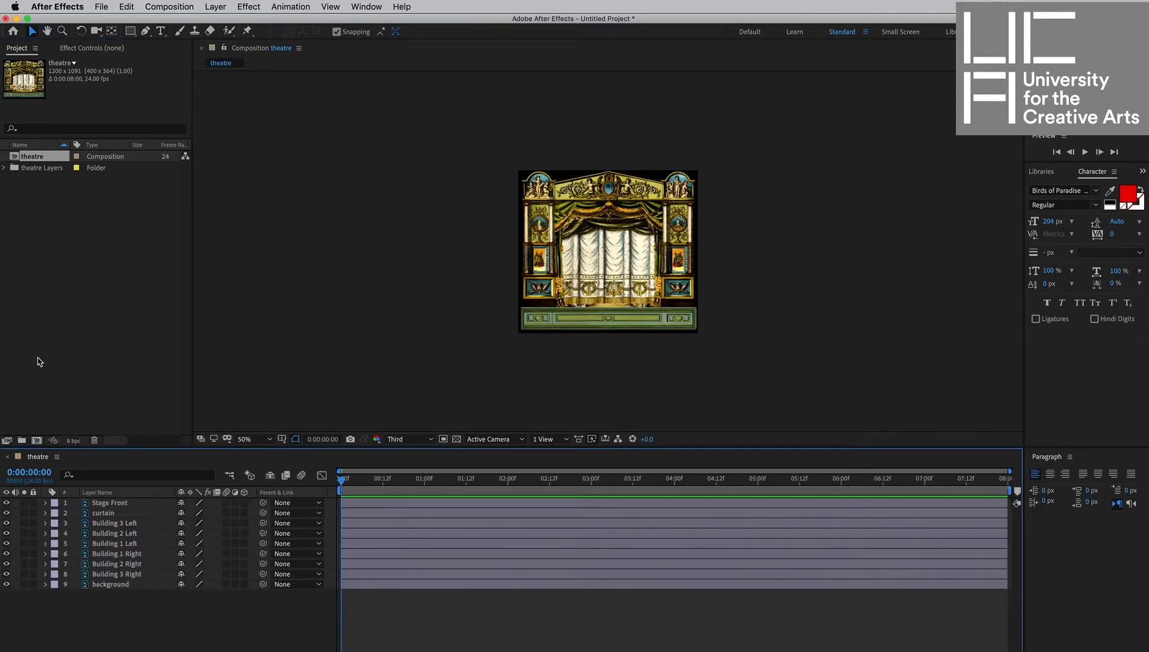
pyautogui.click(5, 169)
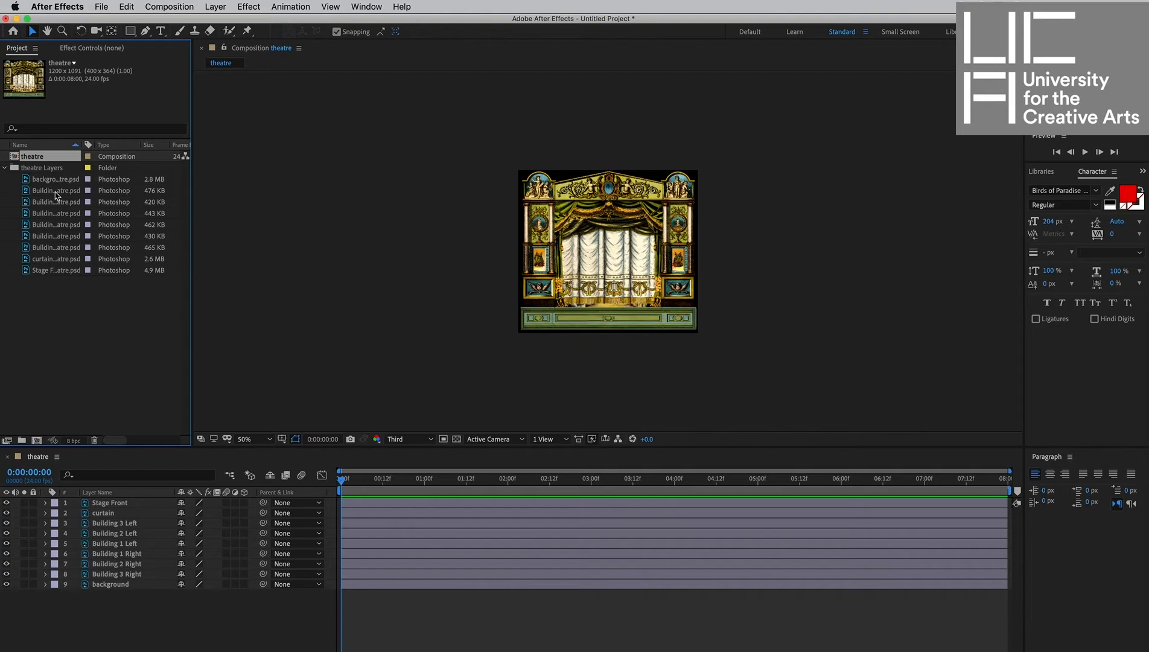
pyautogui.click(5, 170)
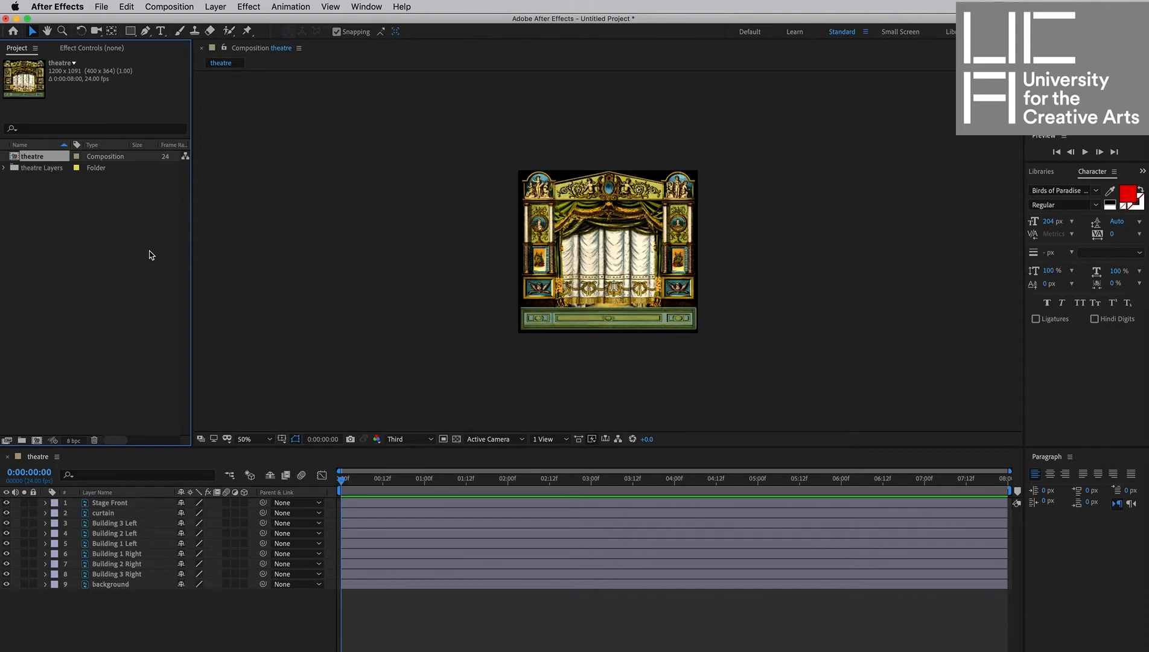
# Solo and hide individual theatre layers in turn to examine how the stage is assembled.
pyautogui.click(24, 503)
pyautogui.click(25, 523)
pyautogui.click(25, 523)
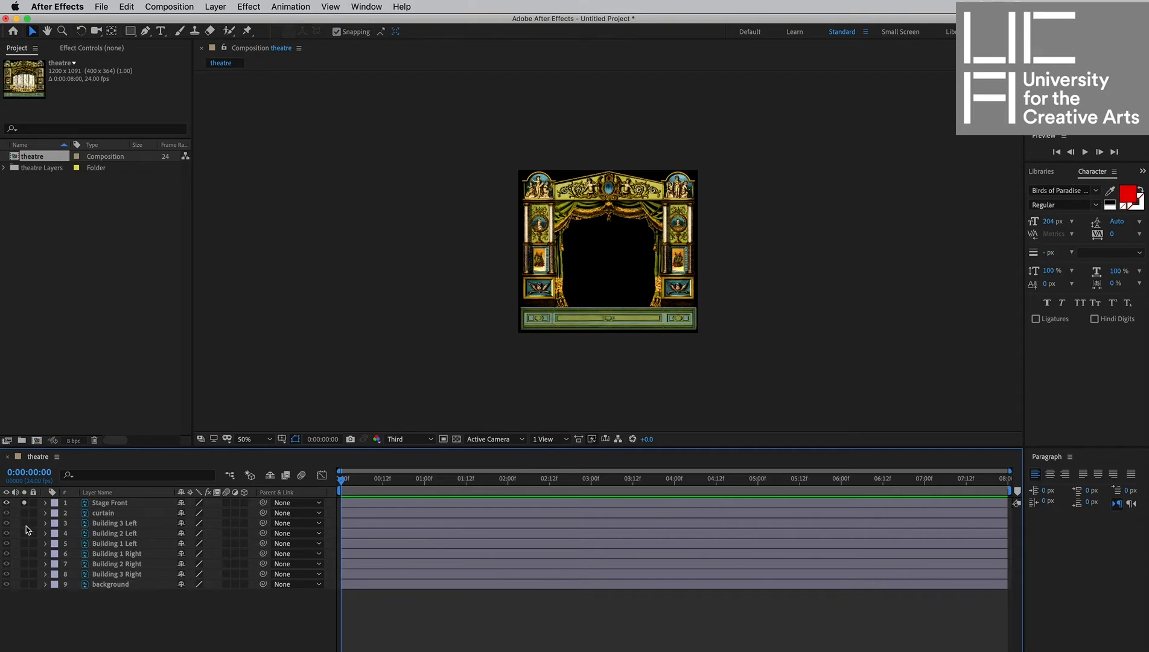
pyautogui.click(25, 533)
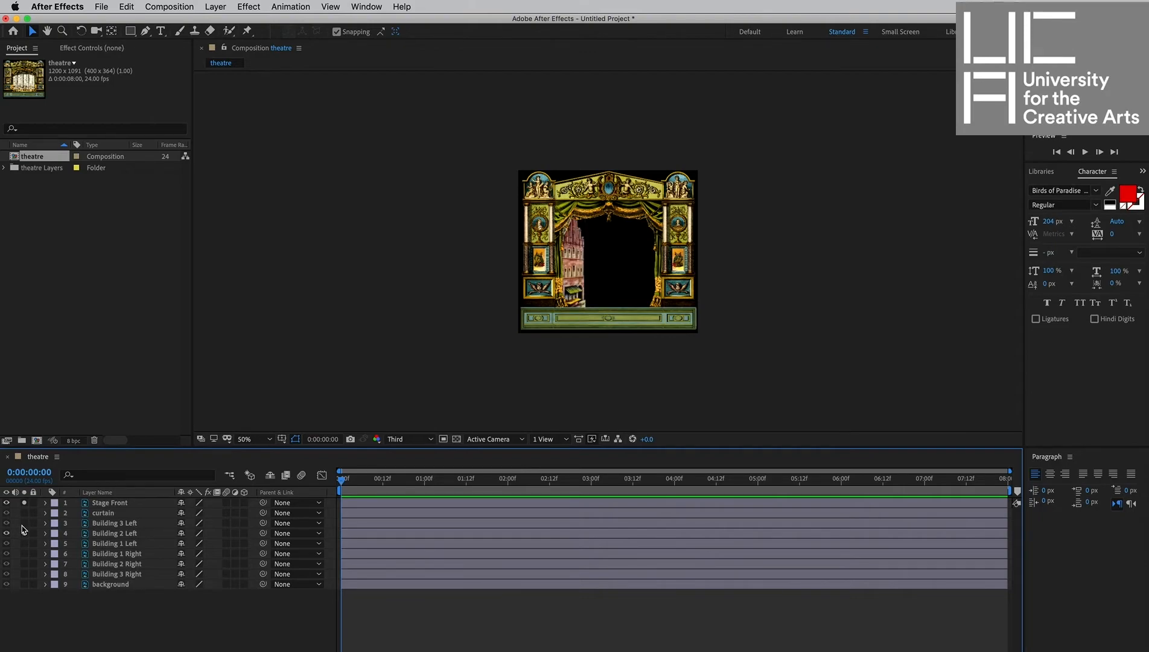
pyautogui.click(24, 533)
pyautogui.click(24, 502)
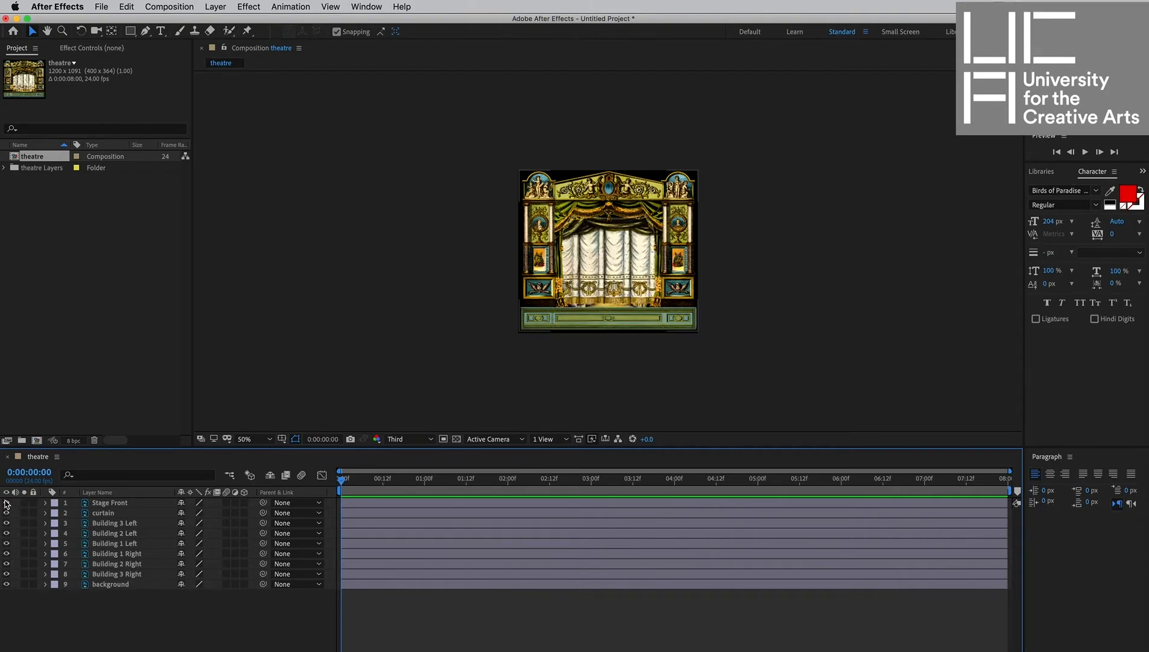
pyautogui.click(5, 509)
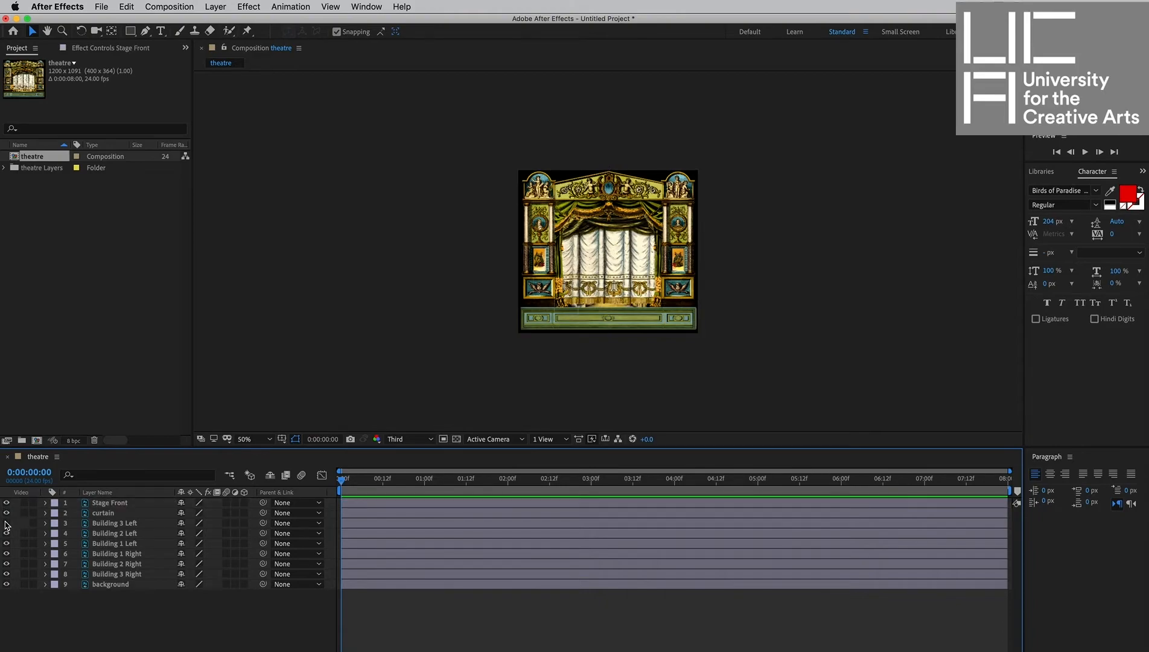
pyautogui.click(6, 522)
pyautogui.click(6, 534)
pyautogui.click(6, 523)
pyautogui.scroll(2, 534, 237)
pyautogui.scroll(-1, 534, 238)
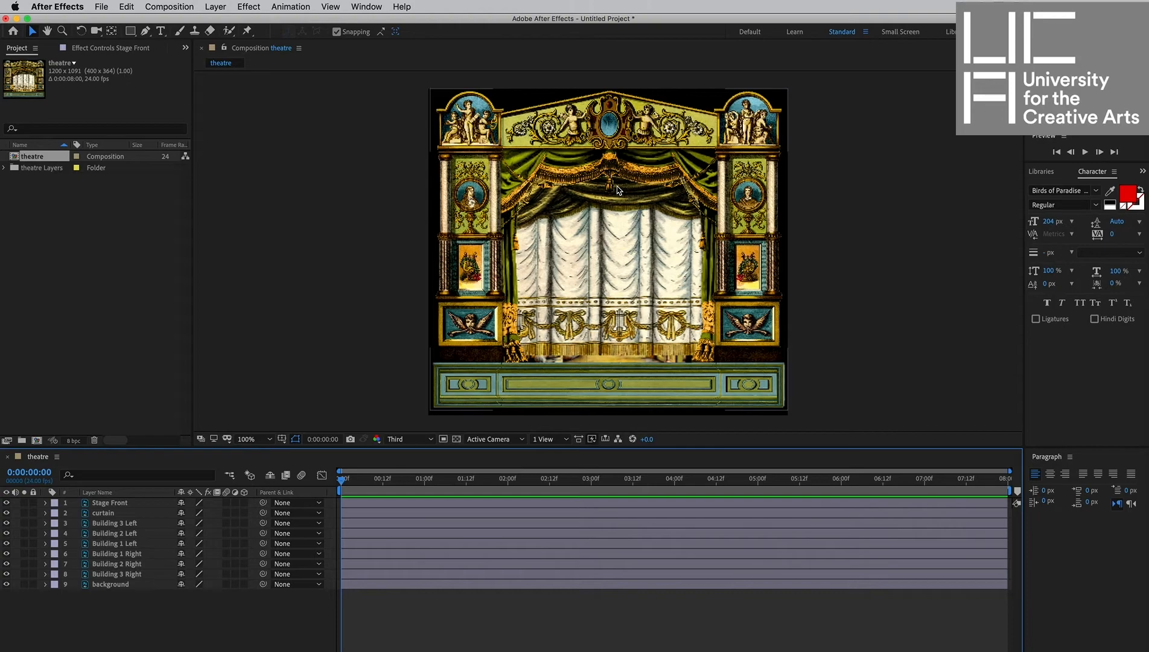
# Set the theatre composition's width to 1920 px and height to 1080 px in Composition Settings.
pyautogui.click(171, 7)
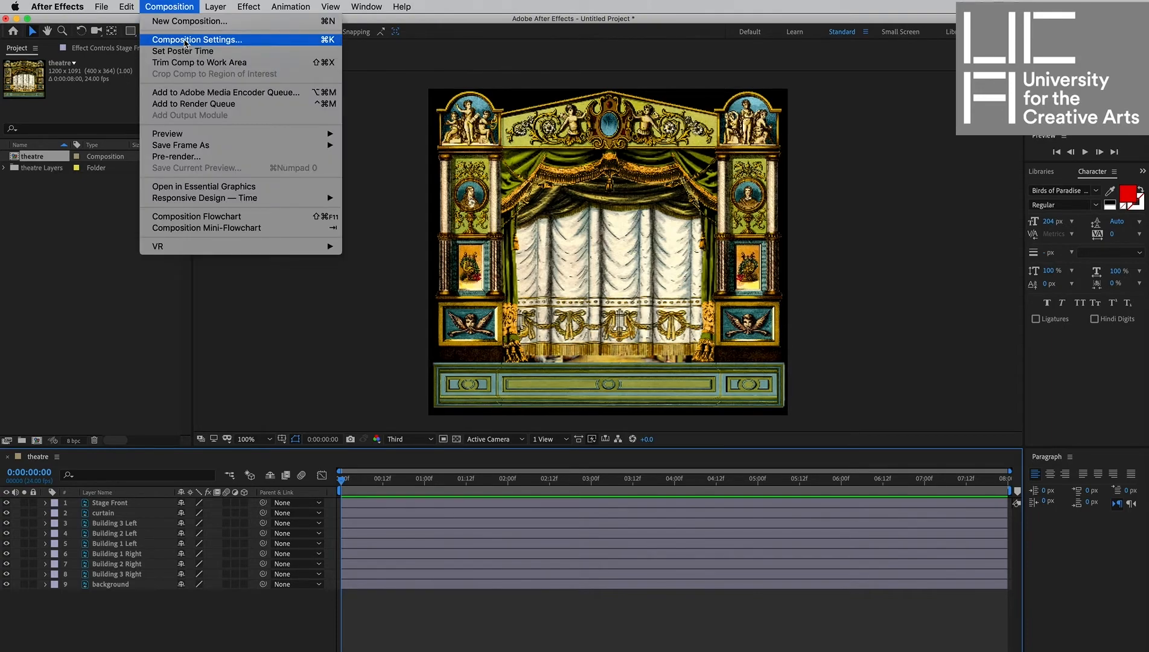
pyautogui.click(185, 40)
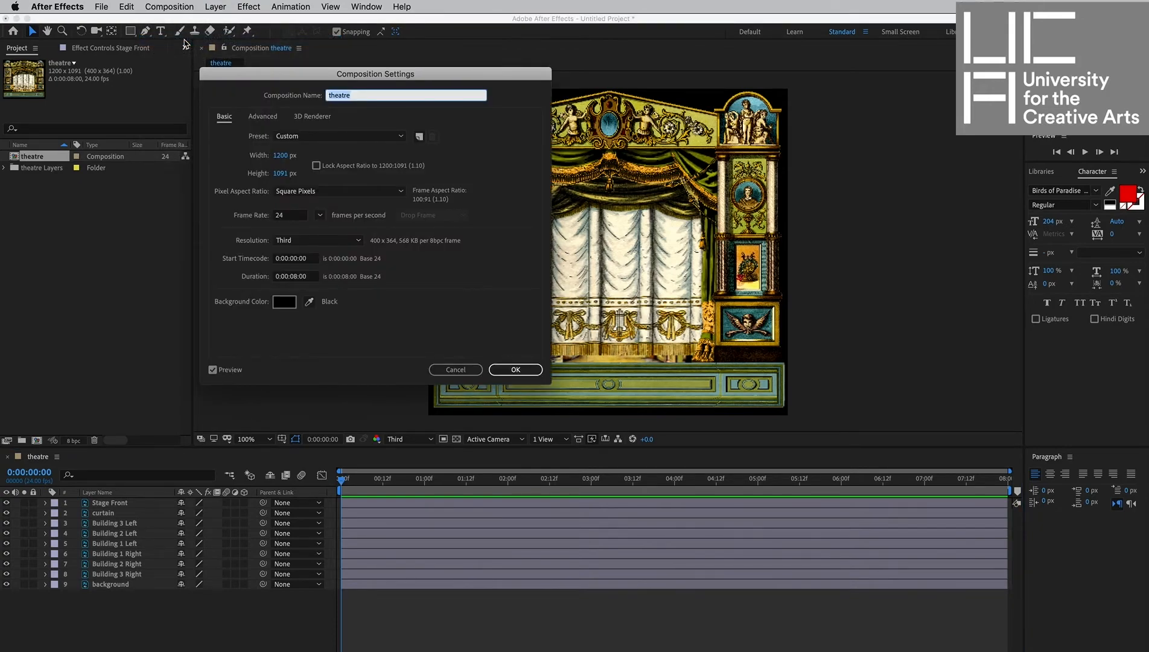
pyautogui.click(281, 155)
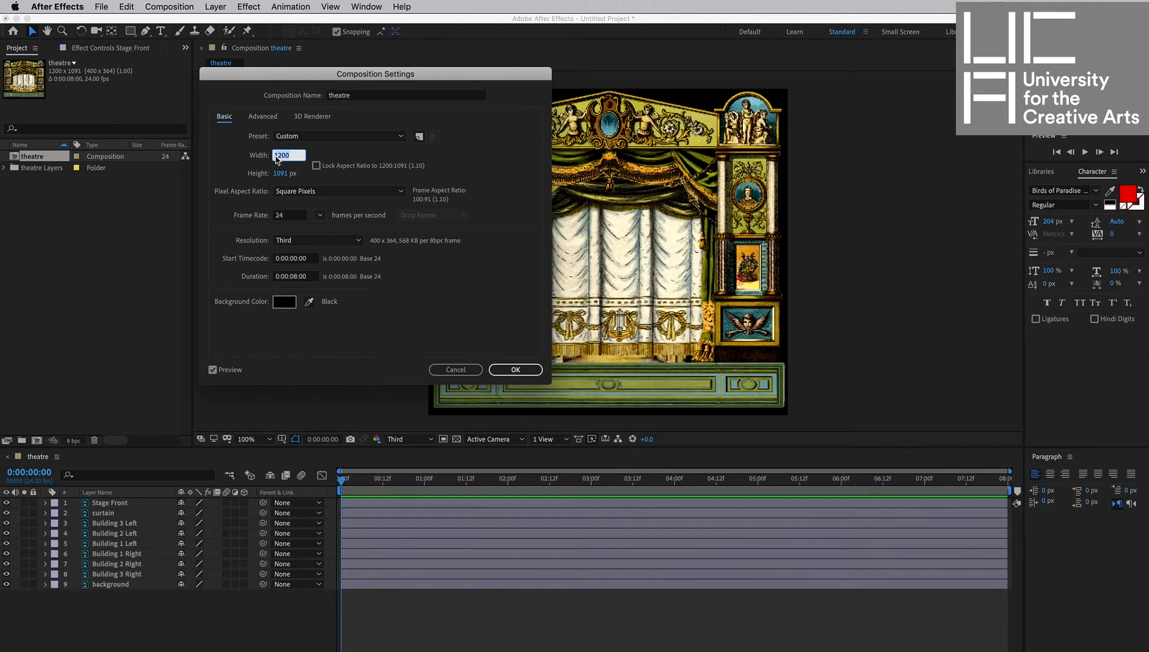
pyautogui.write('1920')
pyautogui.click(281, 177)
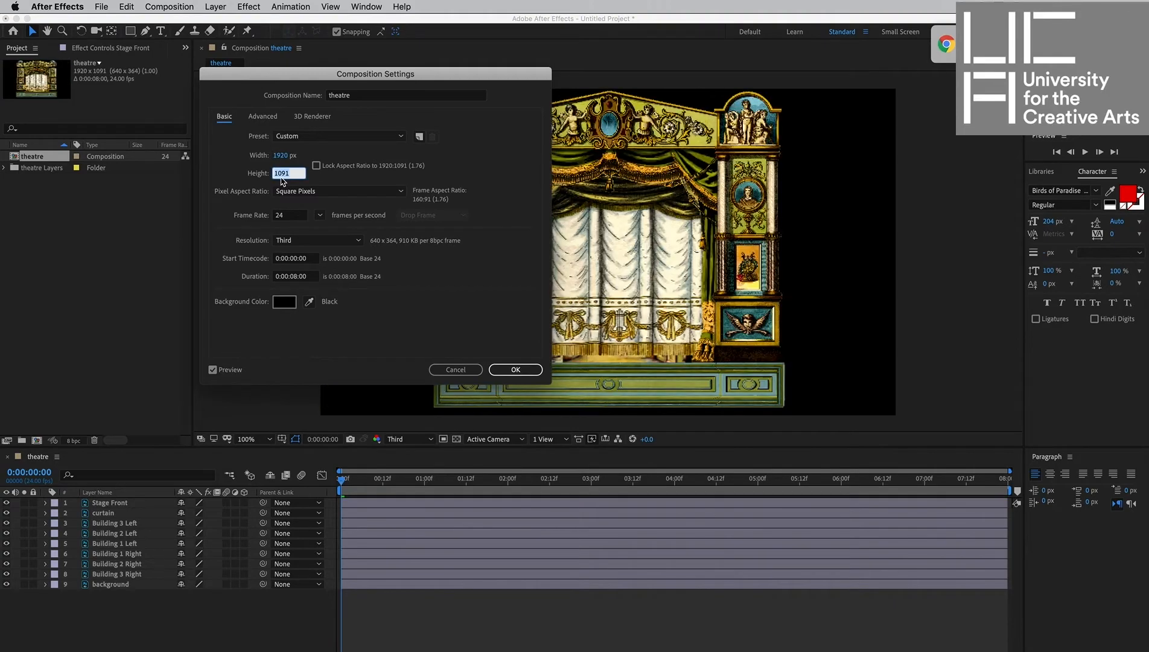
pyautogui.write('1080')
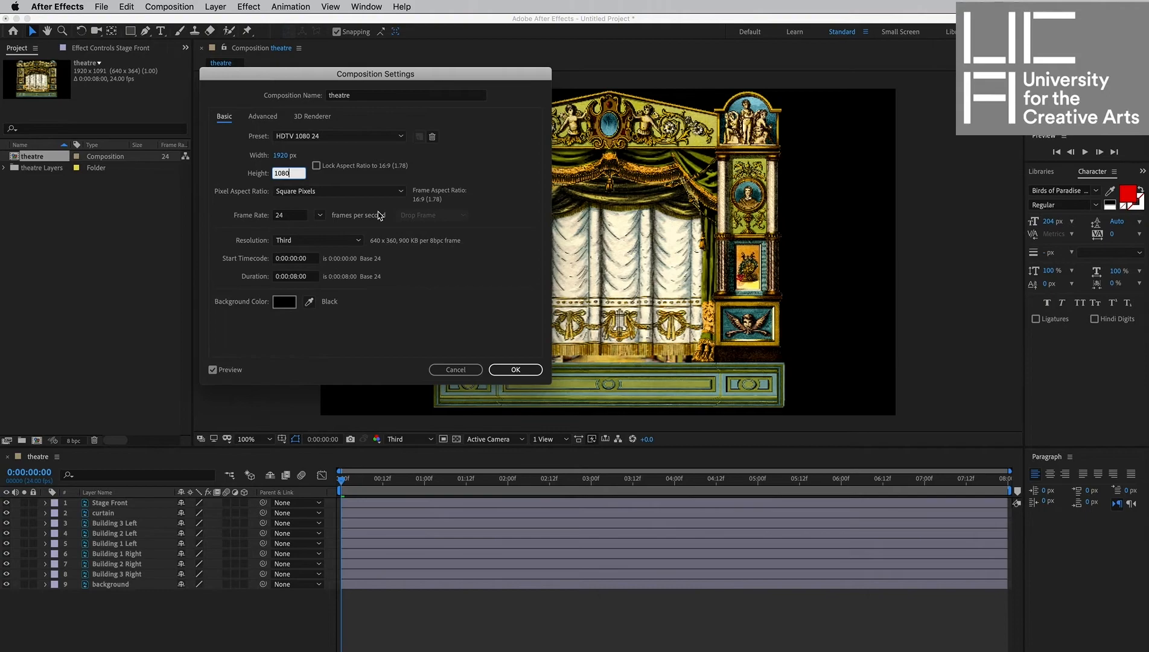
pyautogui.click(514, 370)
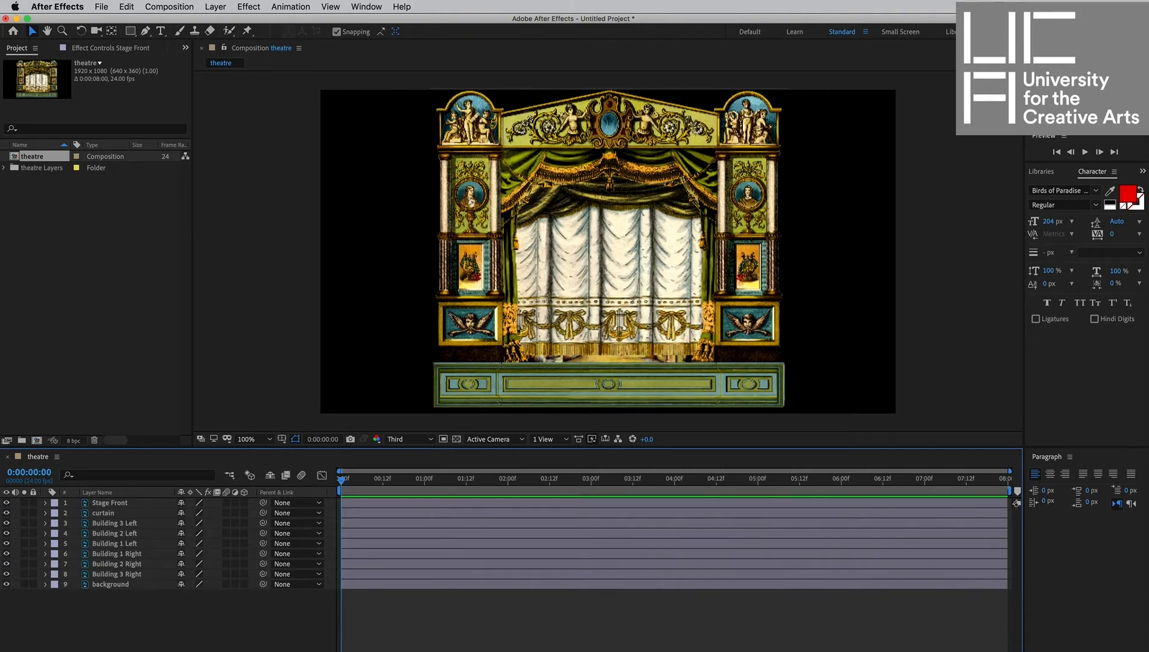
# Switch the composition viewer to a 4 Views layout at 50% magnification.
pyautogui.press('F4')
pyautogui.press('F4')
pyautogui.click(551, 381)
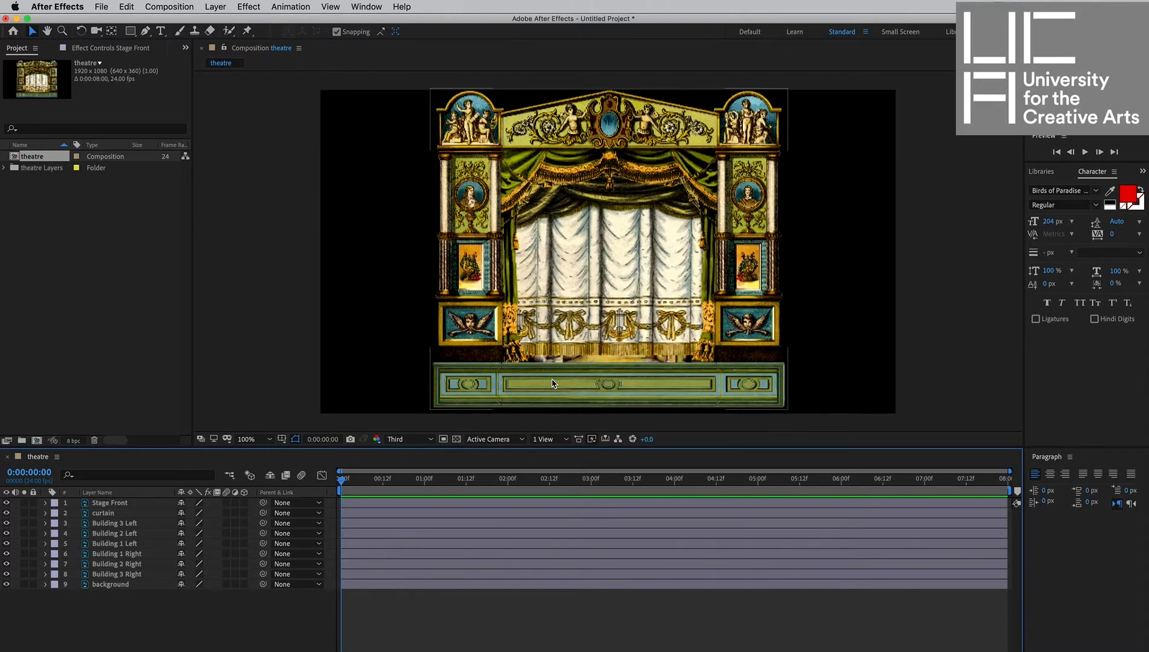
pyautogui.click(583, 421)
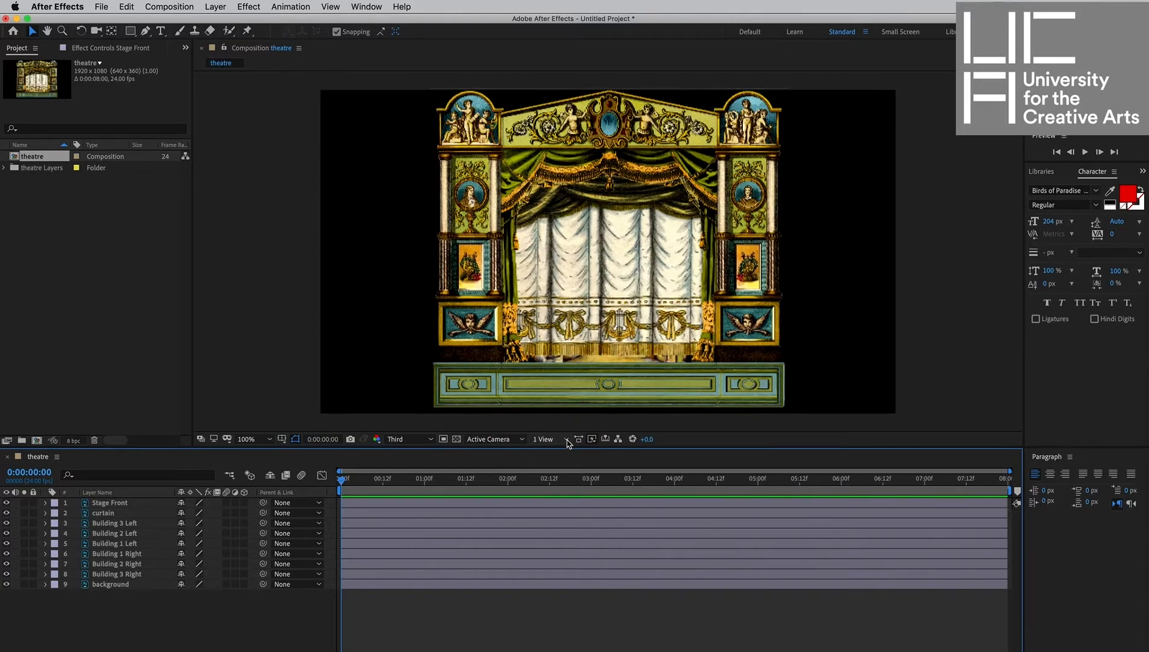
pyautogui.click(568, 440)
pyautogui.click(563, 496)
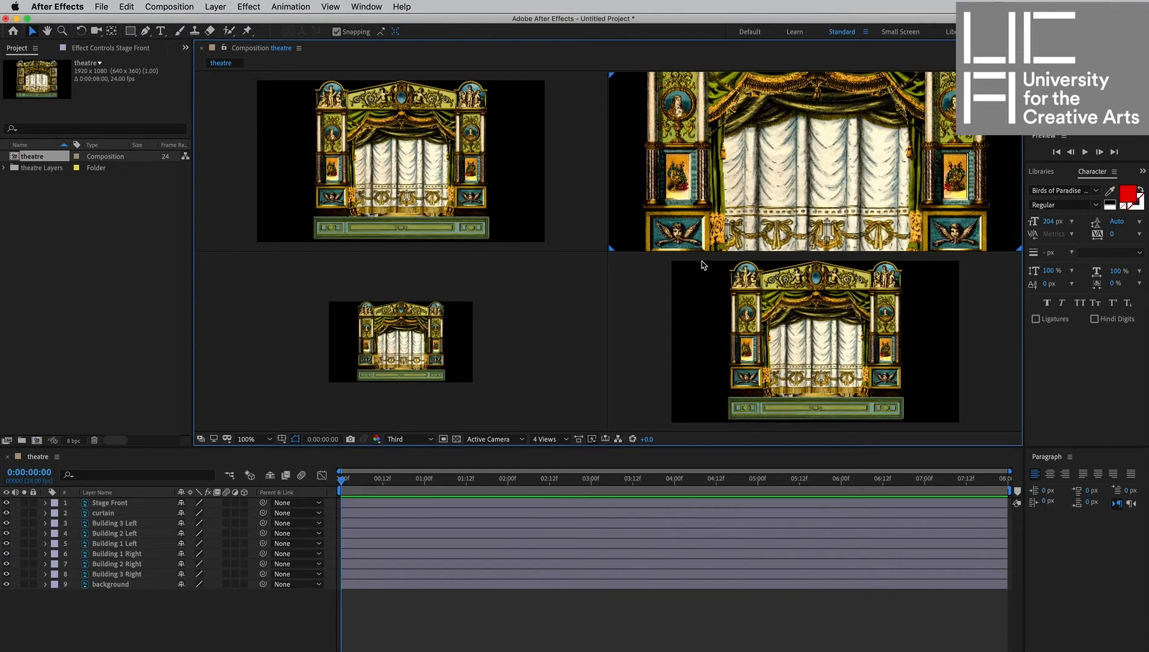
pyautogui.click(715, 235)
pyautogui.scroll(-2, 722, 214)
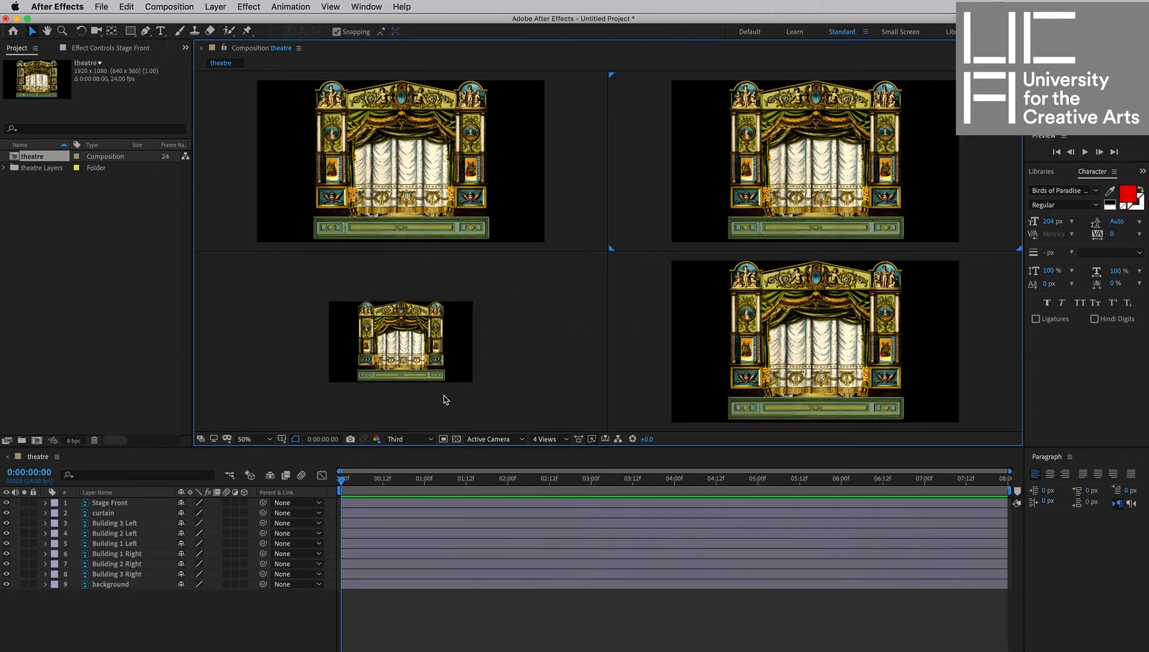
# Make the Stage Front layer 3D and change the lower-right view to Left.
pyautogui.click(244, 503)
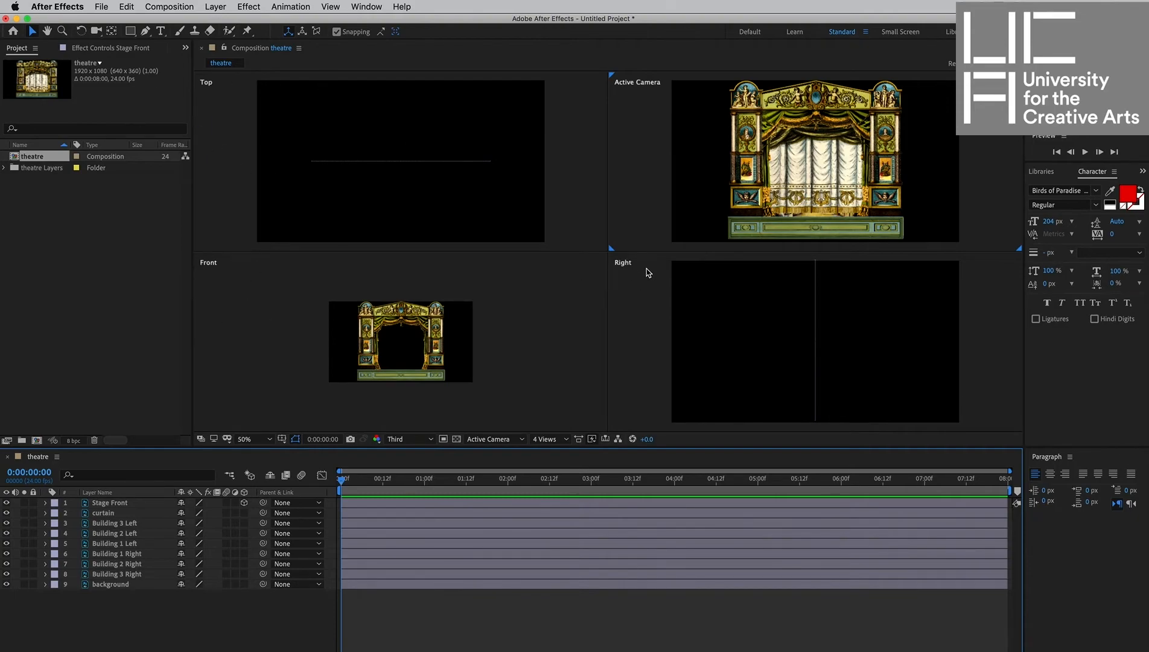
pyautogui.click(630, 289)
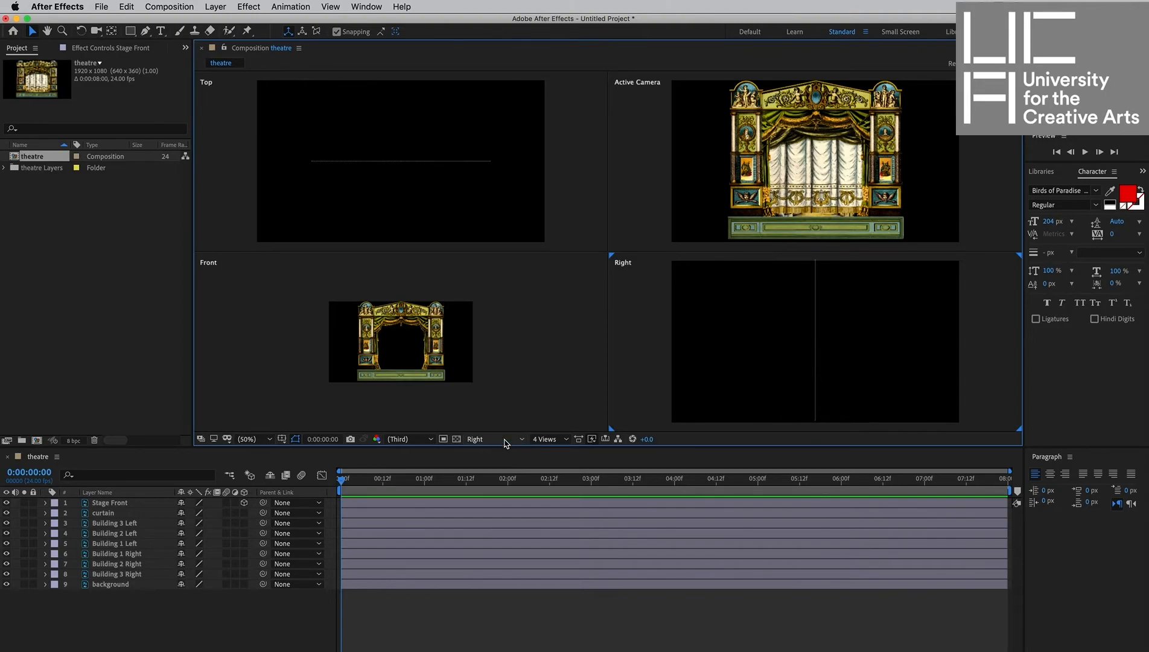
pyautogui.click(646, 231)
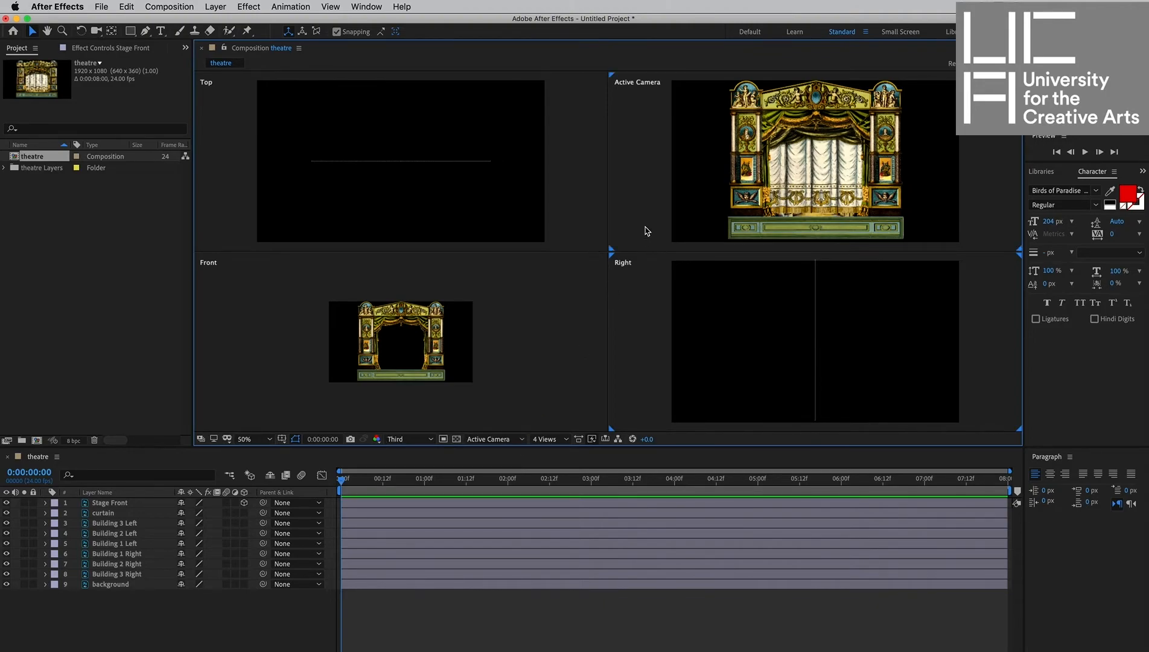
pyautogui.click(643, 335)
pyautogui.click(629, 216)
pyautogui.click(638, 336)
pyautogui.click(516, 440)
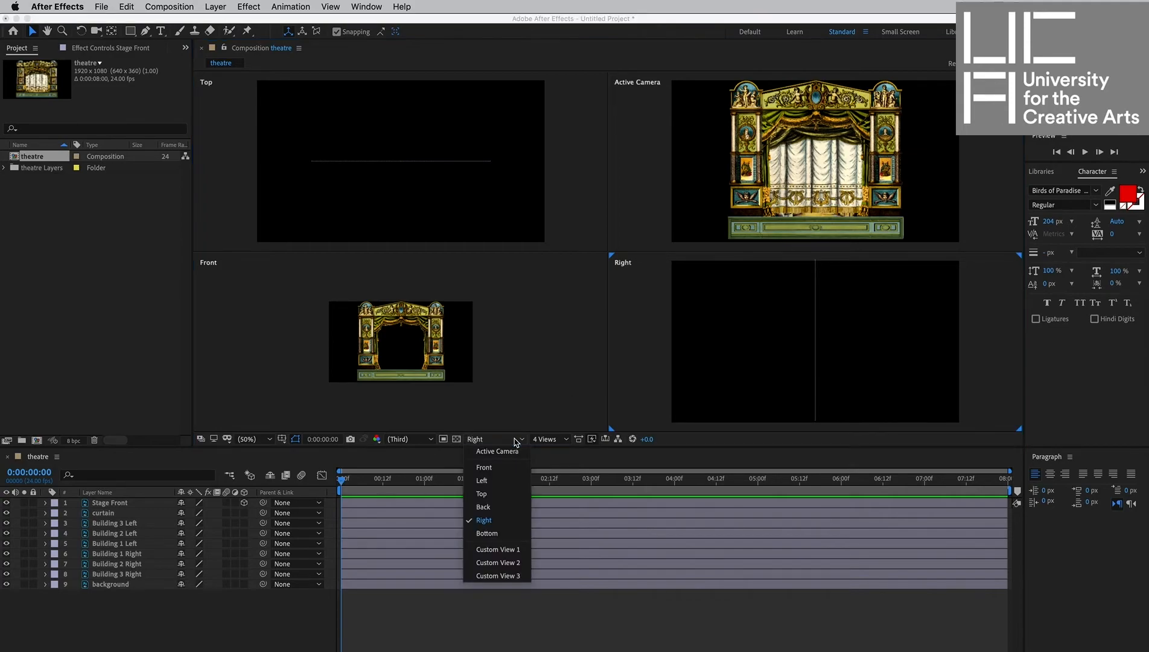
pyautogui.click(505, 482)
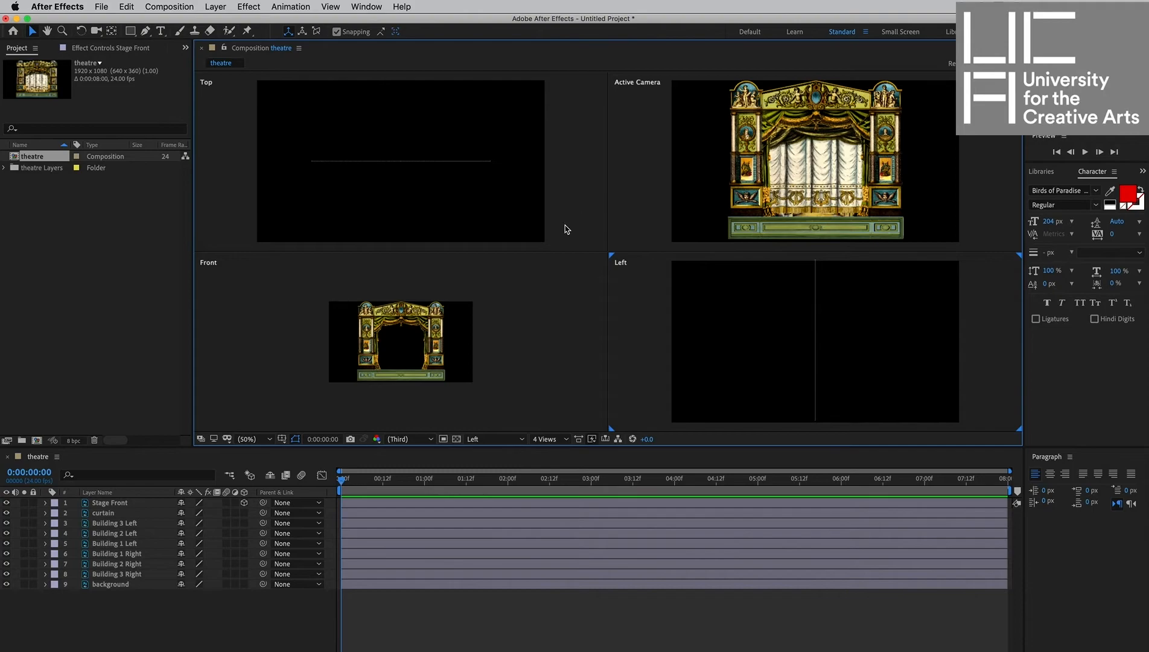
# Make the curtain layer 3D, then select all layers and make them all 3D.
pyautogui.click(244, 513)
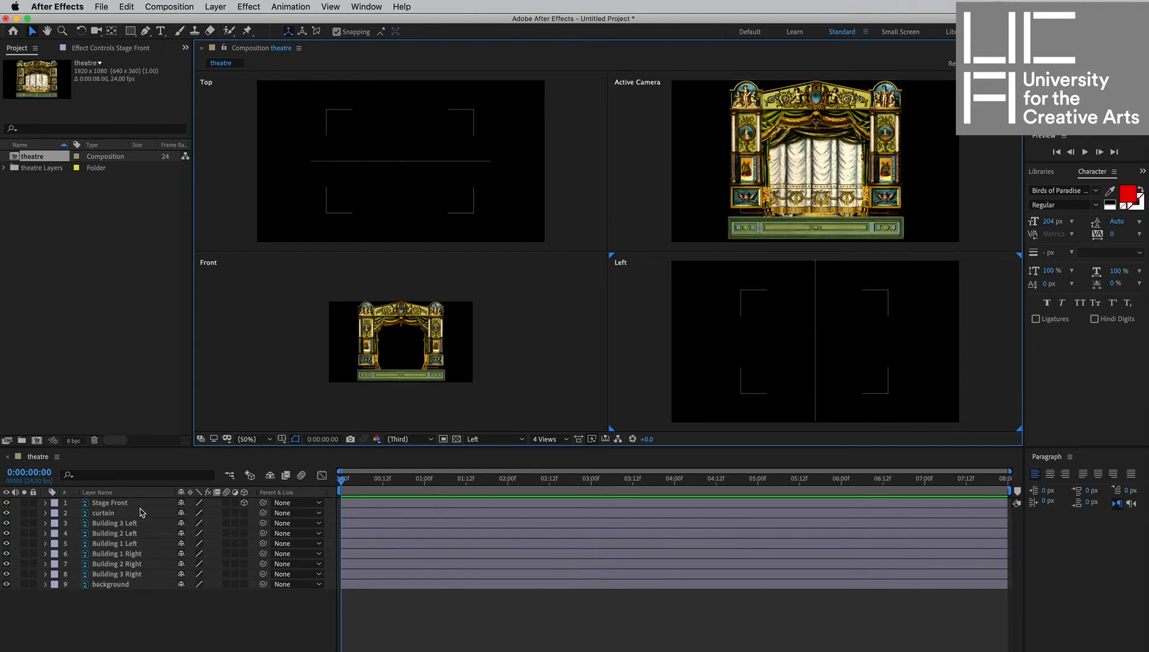
pyautogui.click(379, 513)
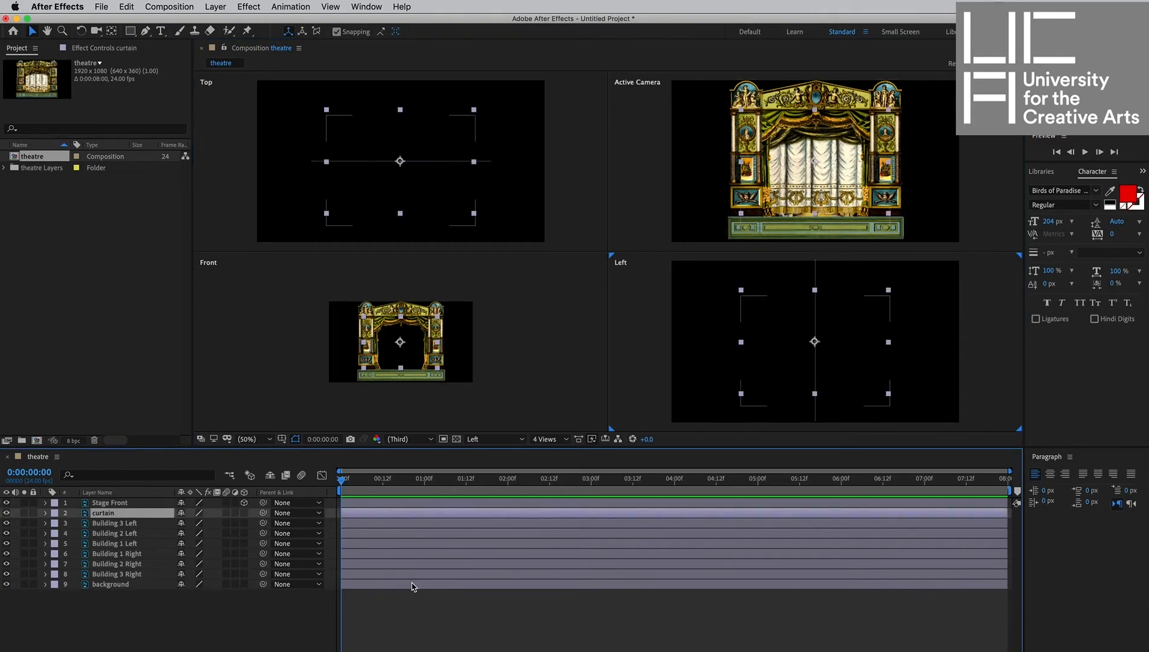
pyautogui.press('super+a')
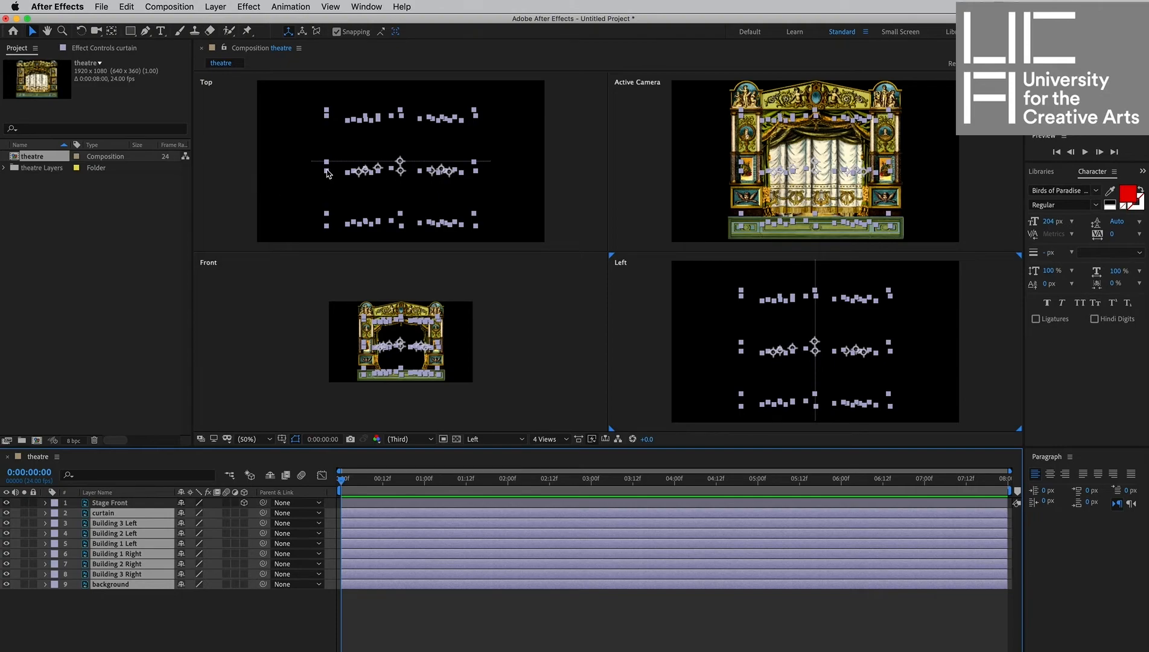
pyautogui.click(245, 536)
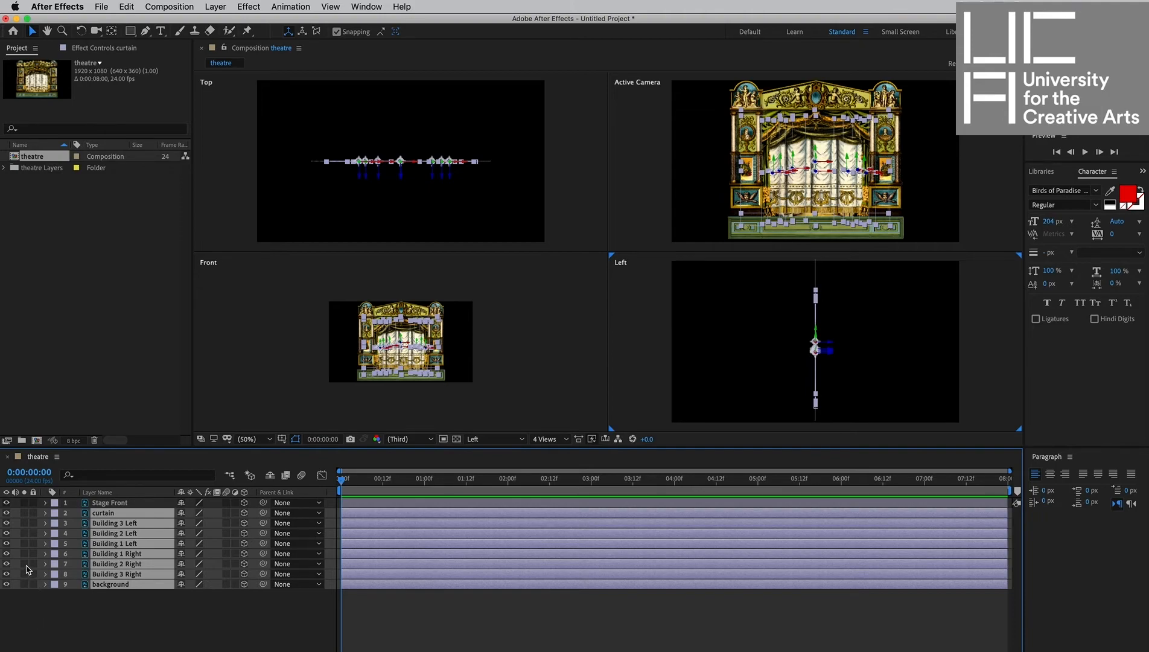
# Show only the Stage Front layer and move it forward in depth in the Top view.
pyautogui.click(6, 524)
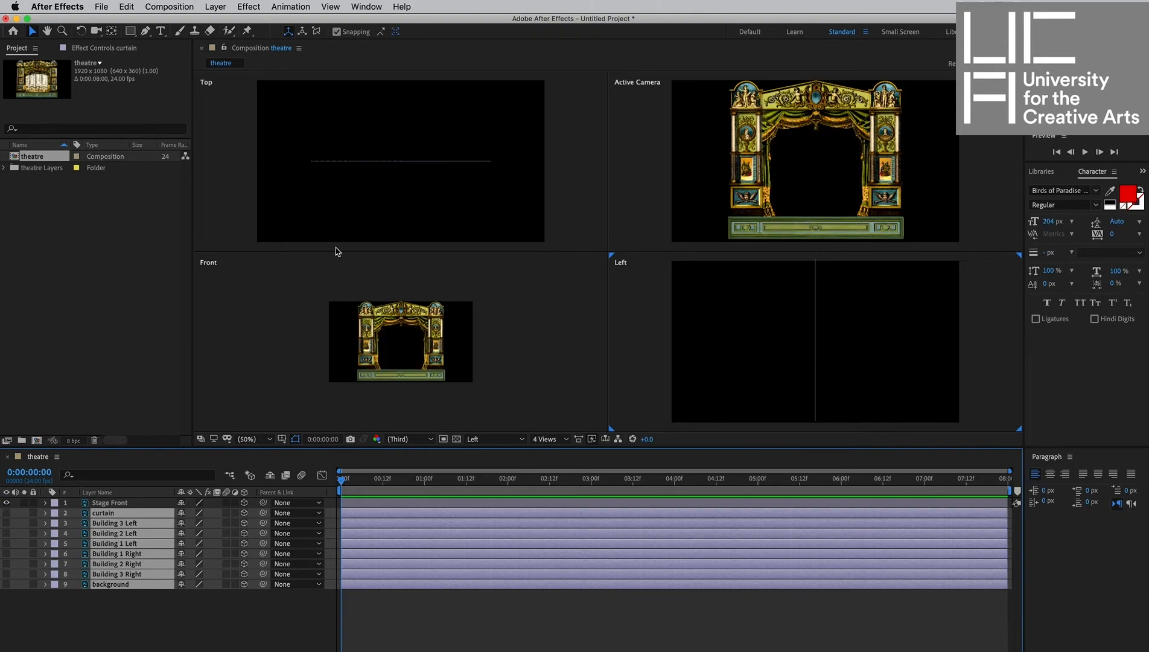
pyautogui.click(343, 163)
pyautogui.click(342, 163)
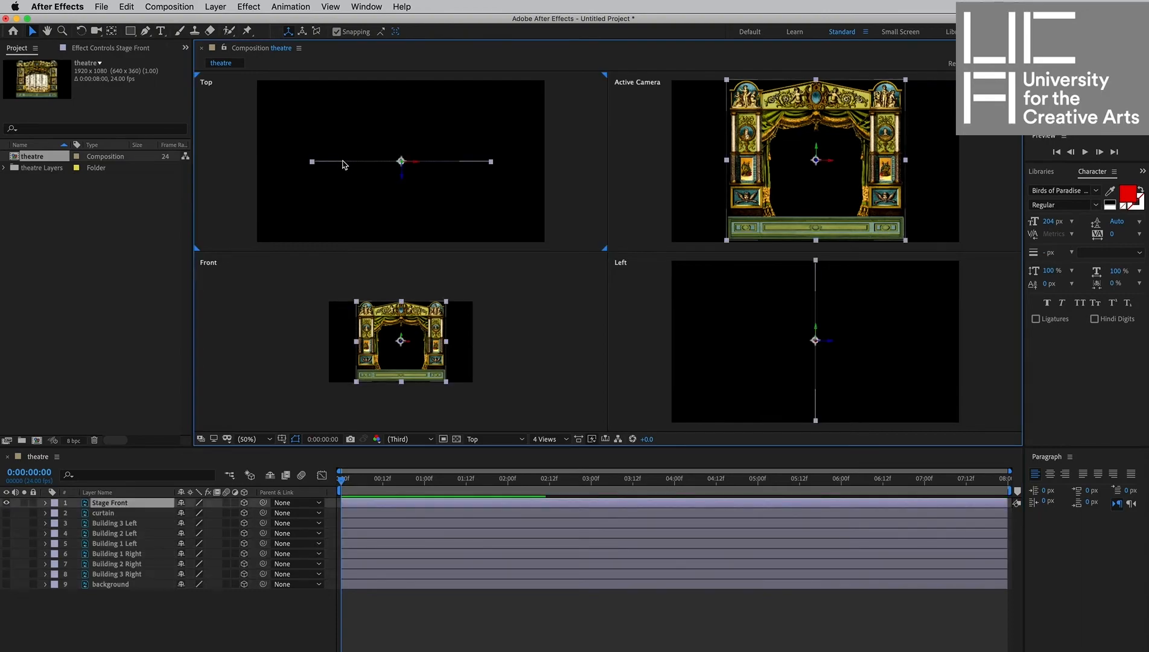
pyautogui.scroll(2, 410, 159)
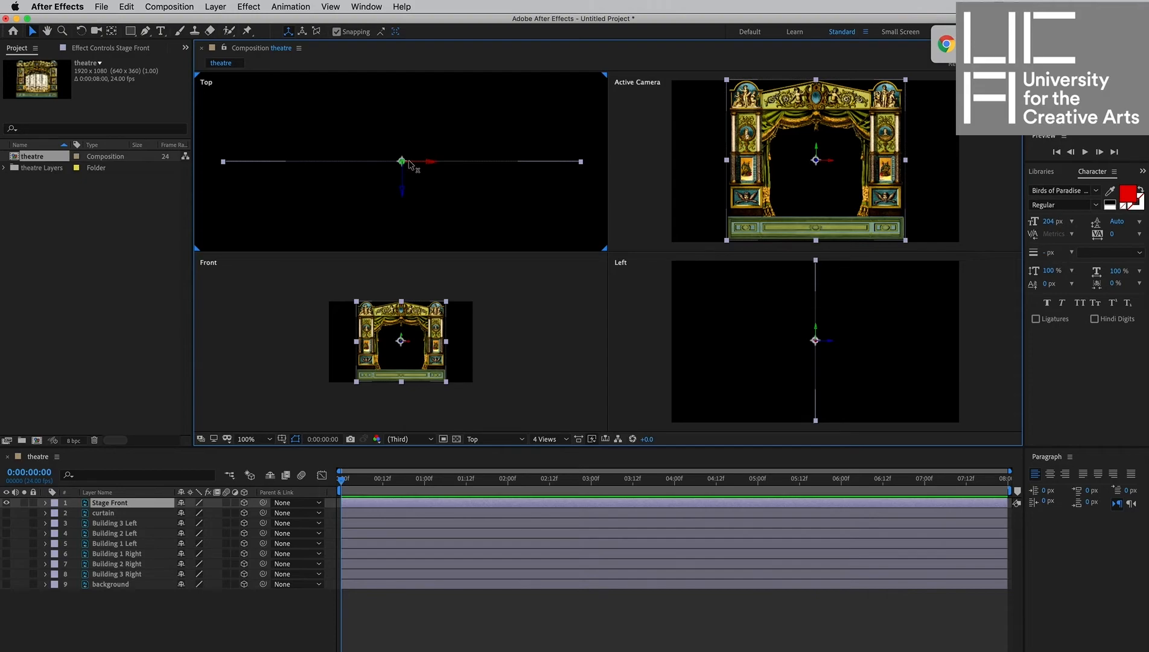
pyautogui.moveTo(402, 194); pyautogui.dragTo(401, 218)
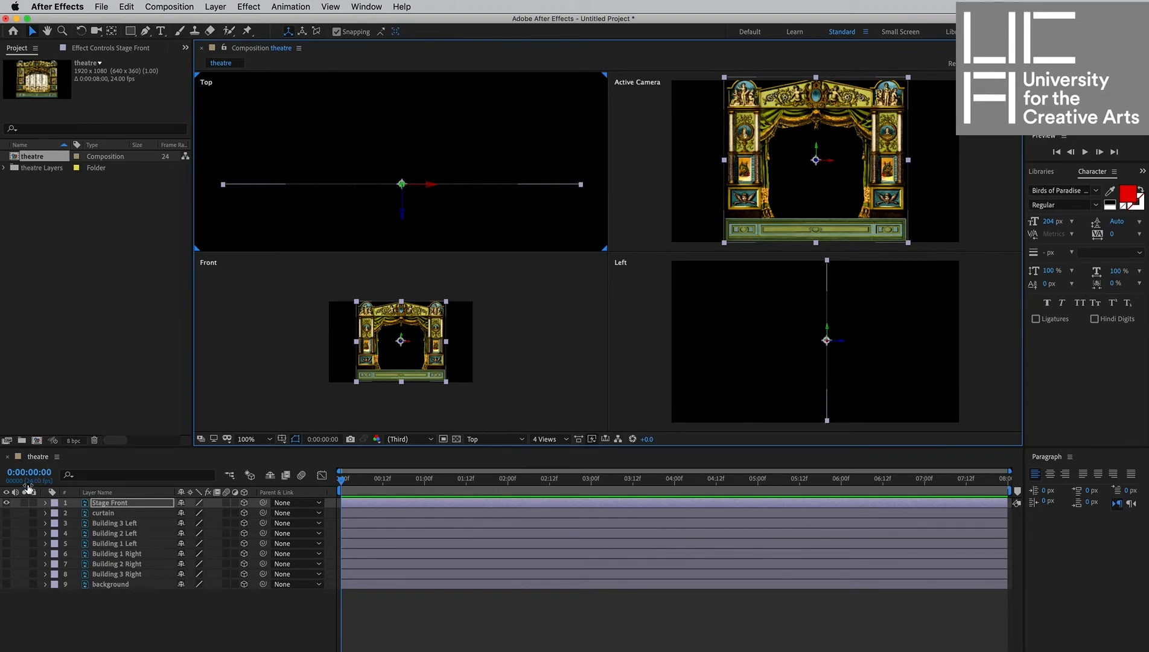
# Bring the curtain layer slightly forward behind Stage Front and scale it up to 111%.
pyautogui.click(7, 512)
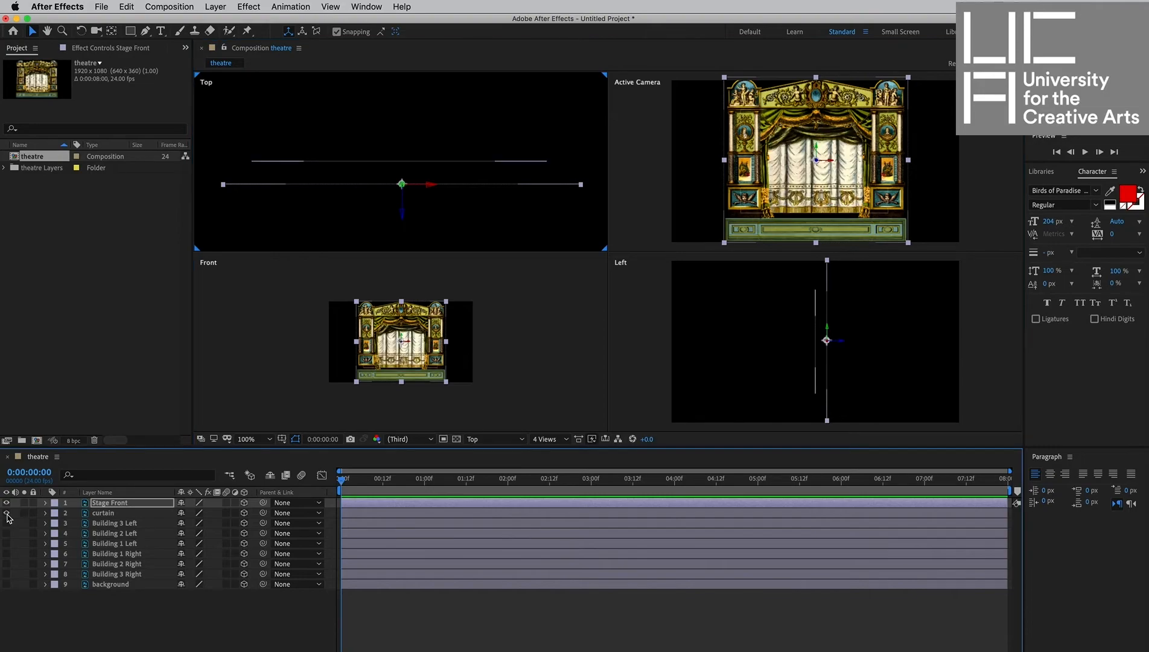
pyautogui.click(405, 165)
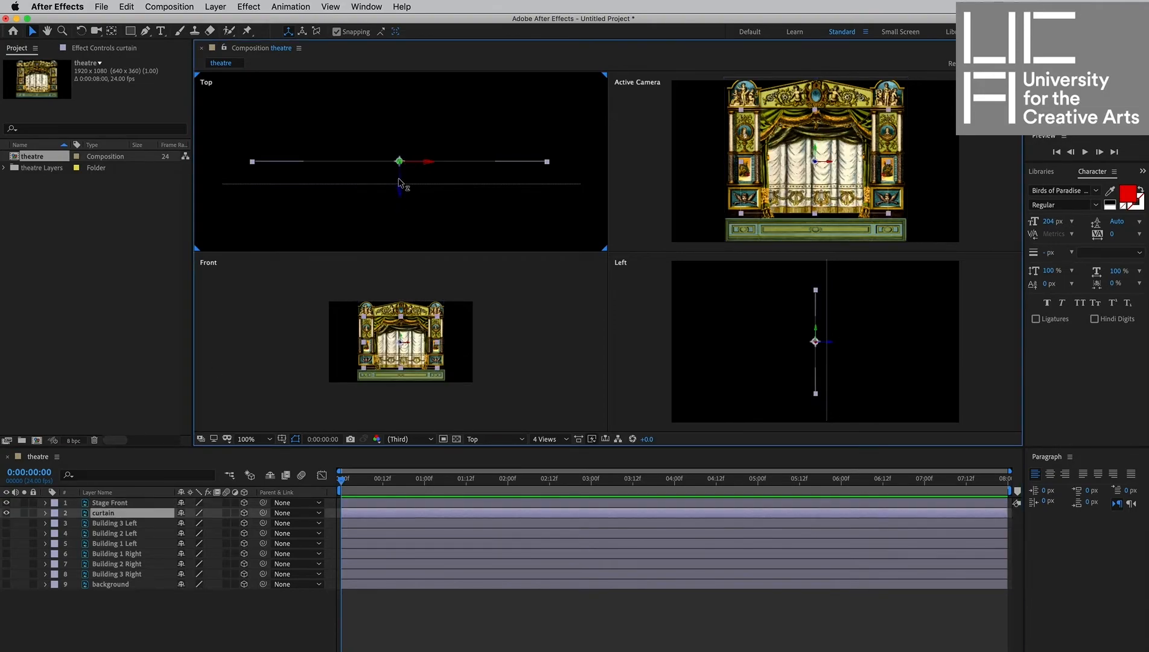
pyautogui.moveTo(399, 181); pyautogui.dragTo(399, 190)
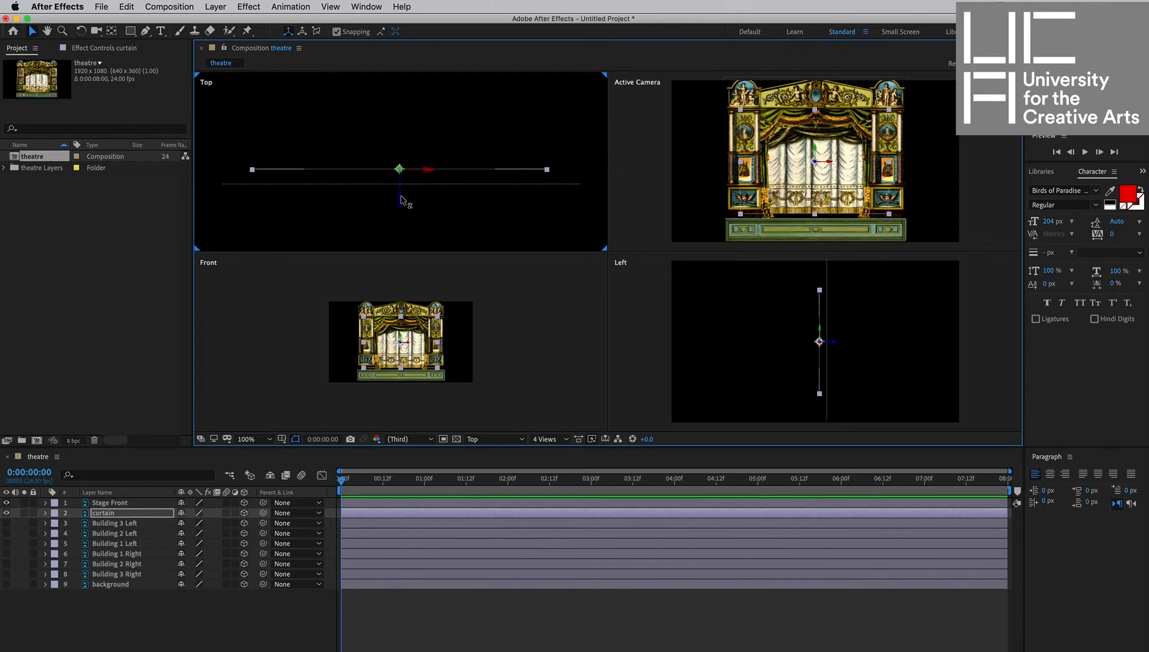
pyautogui.moveTo(401, 201)
pyautogui.mouseDown()
pyautogui.moveTo(400, 212)
pyautogui.moveTo(401, 201)
pyautogui.mouseUp()
pyautogui.press('s')
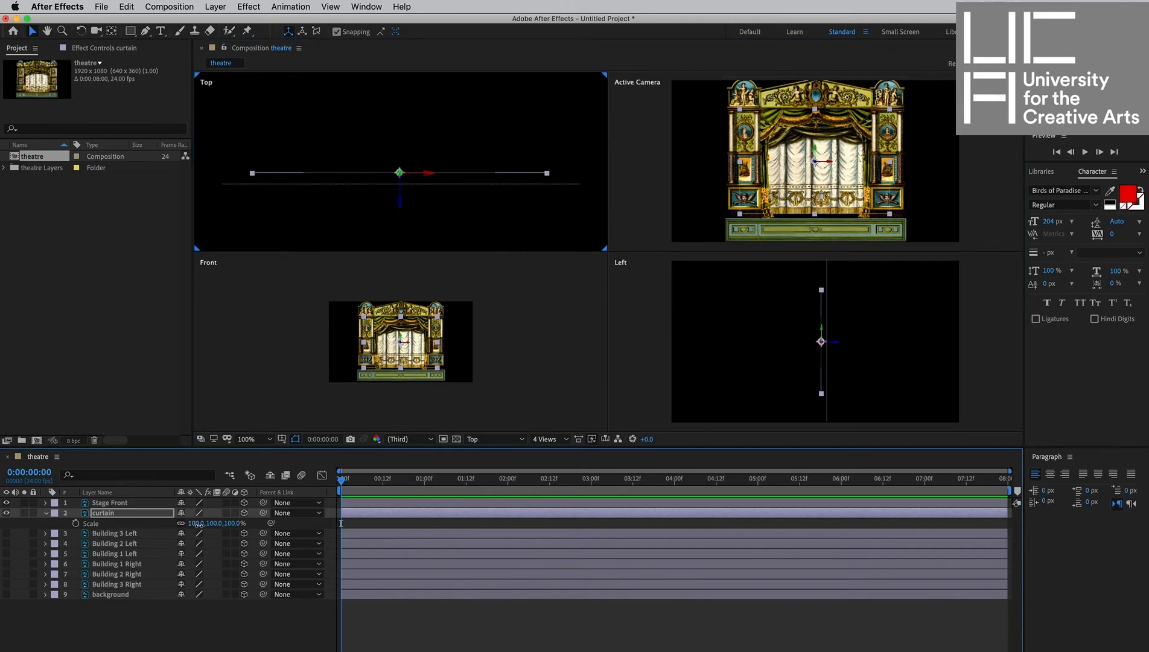
pyautogui.moveTo(199, 524); pyautogui.dragTo(205, 524)
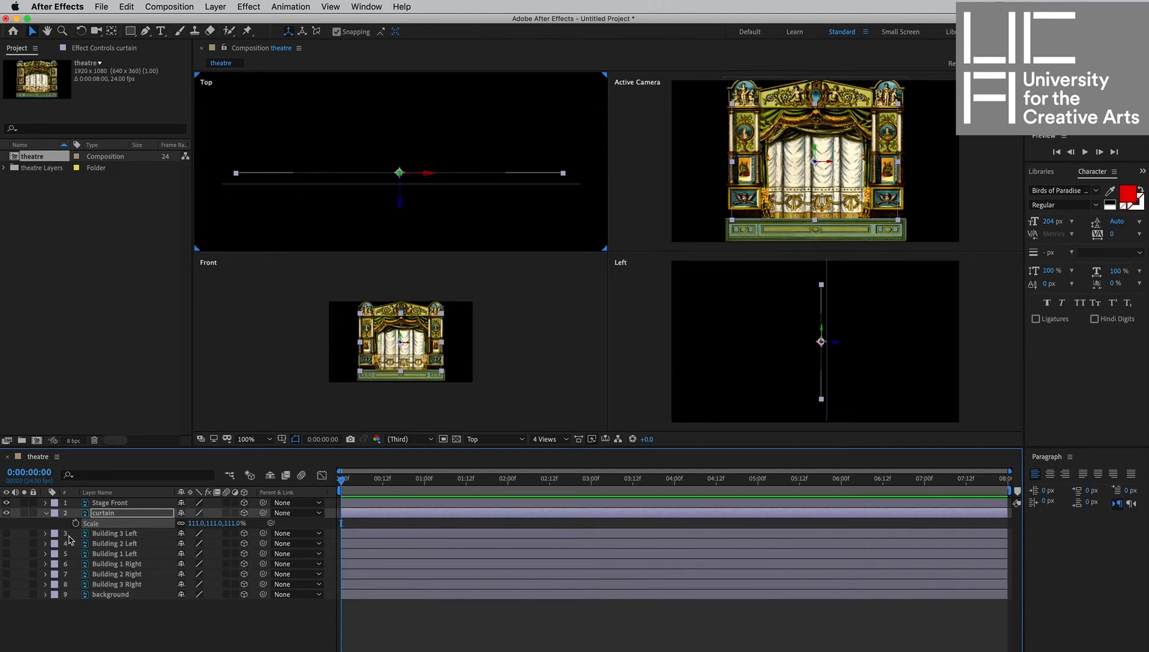
# Show Building 3 Left and Building 1 Left, move Building 1 Left back behind the curtain, and hide the curtain.
pyautogui.click(6, 533)
pyautogui.click(7, 553)
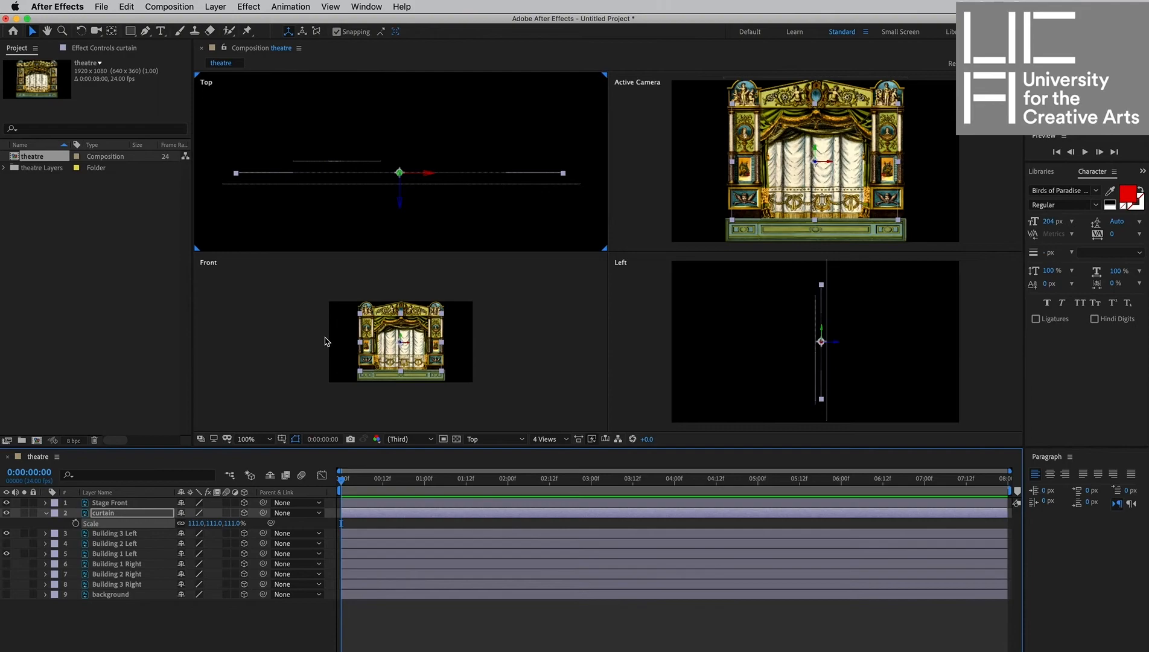
pyautogui.click(366, 163)
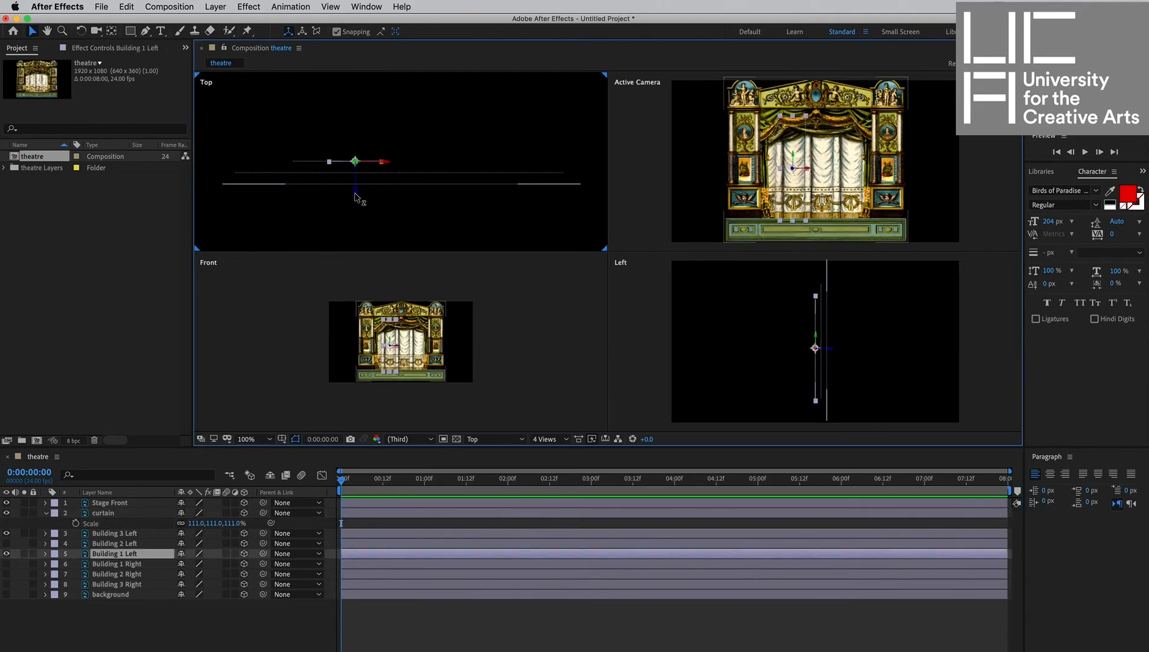
pyautogui.moveTo(359, 194); pyautogui.dragTo(359, 177)
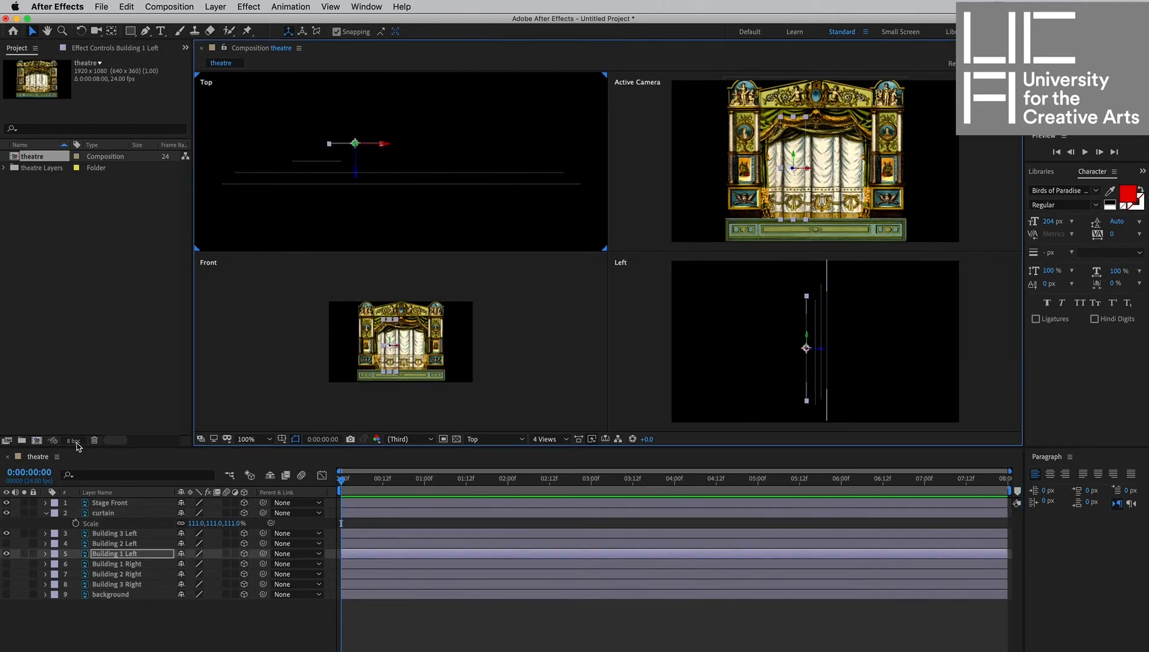
pyautogui.click(6, 512)
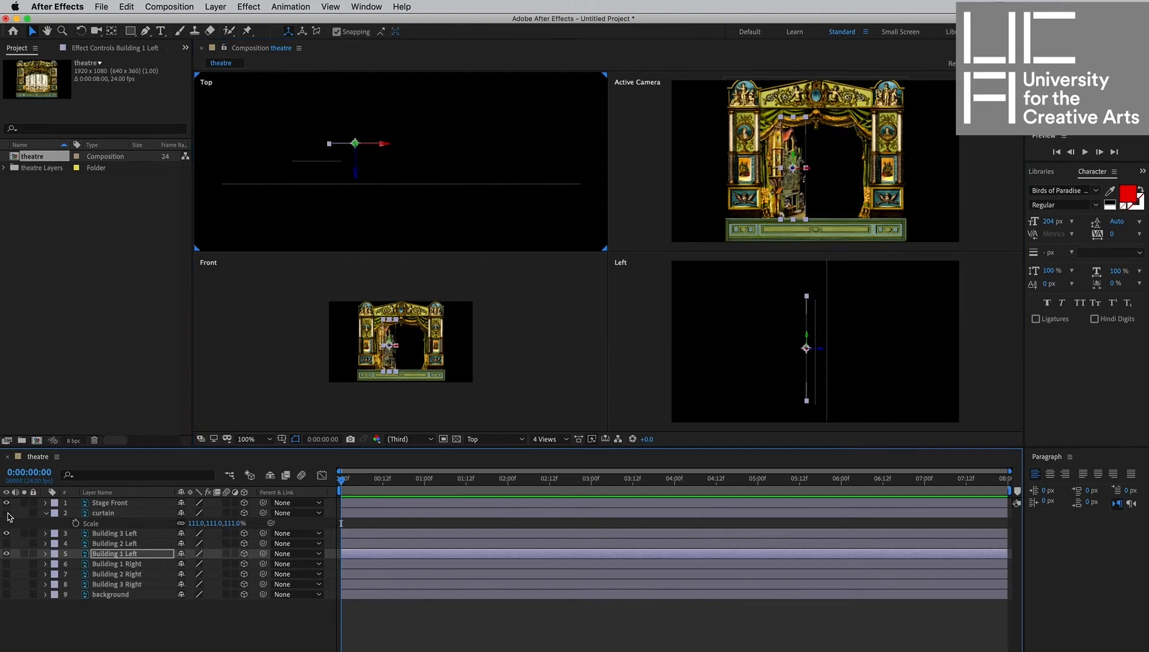
# Show Building 1 Right and Building 2 Right, and move Building 1 Right back to the same depth as Building 1 Left.
pyautogui.scroll(2, 828, 159)
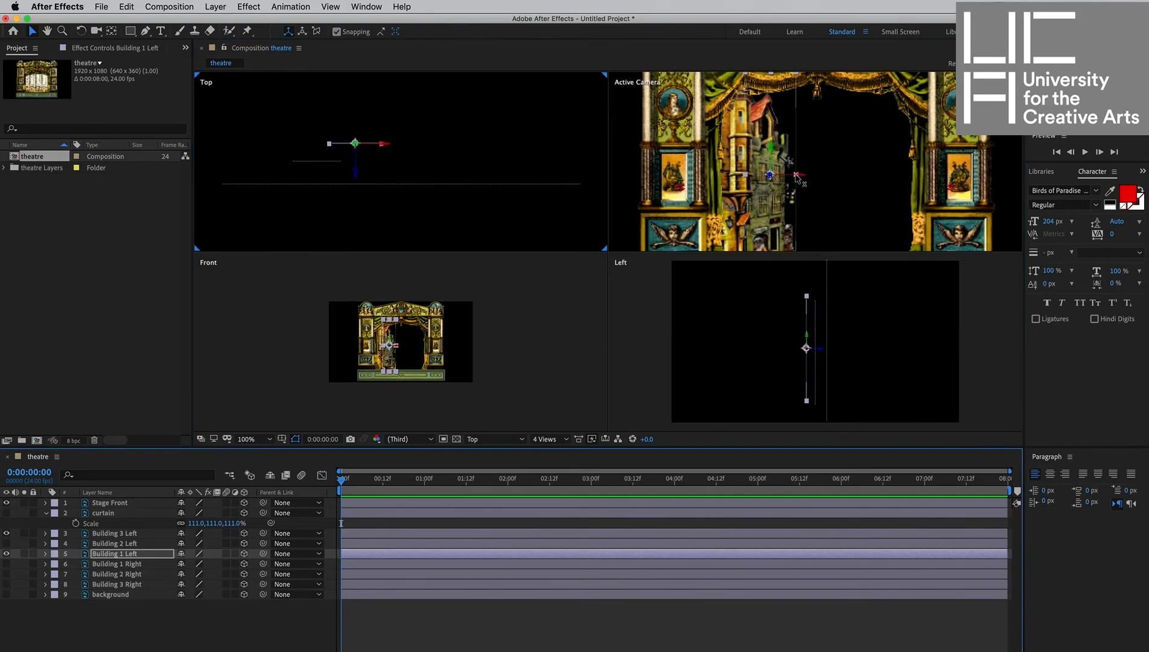
pyautogui.click(6, 563)
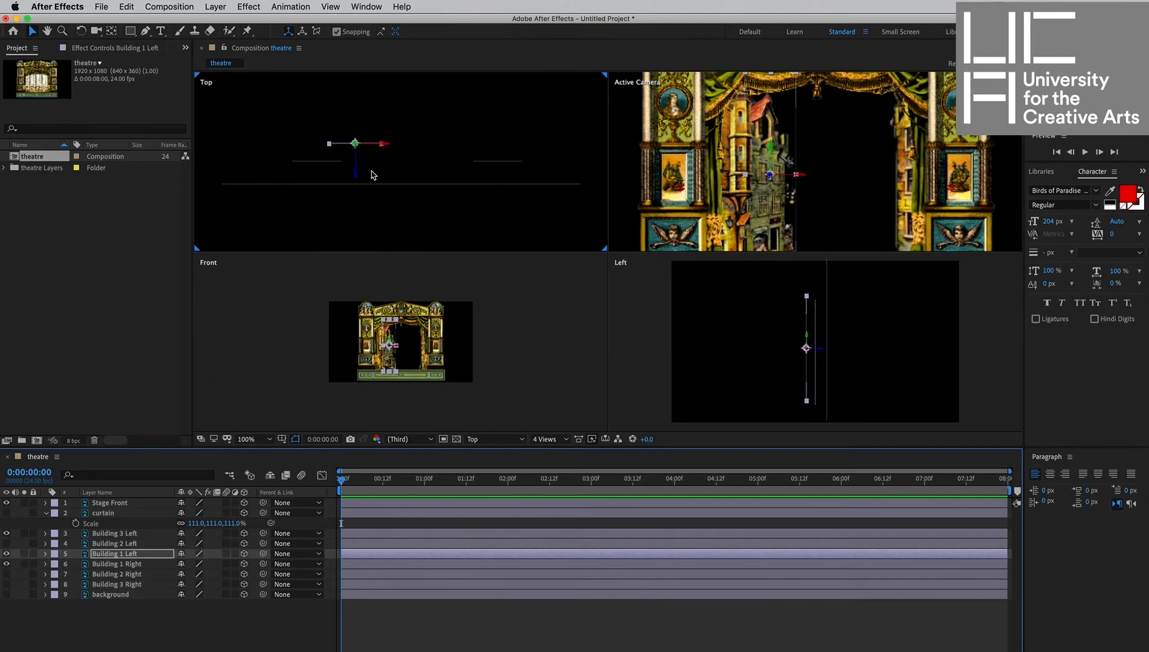
pyautogui.click(488, 168)
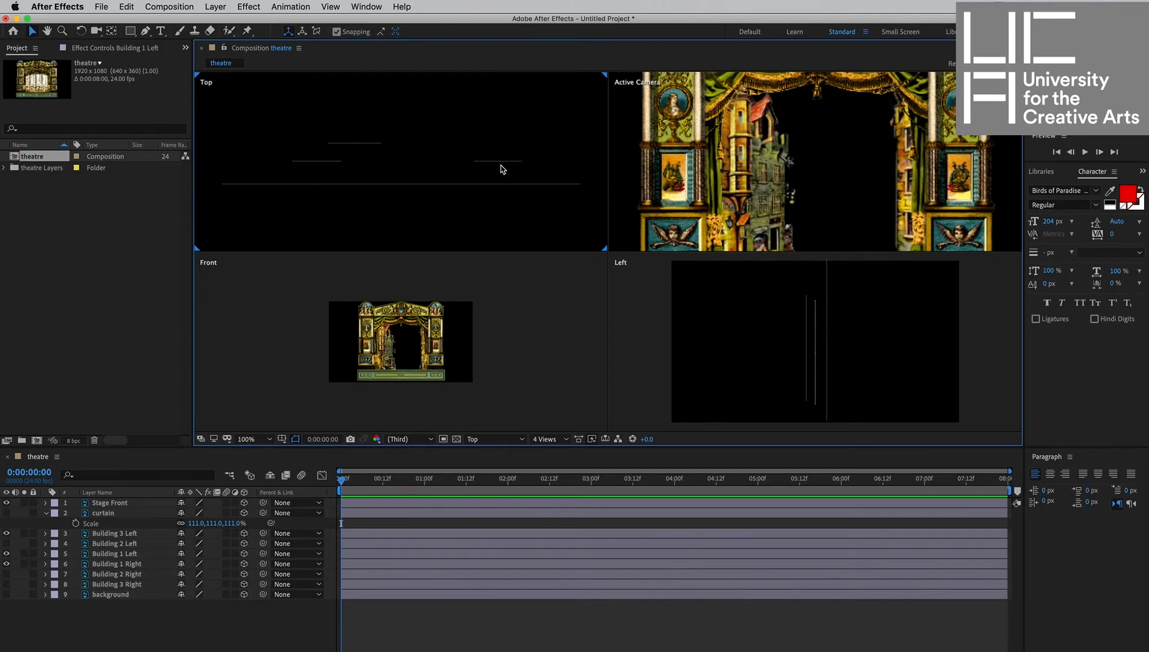
pyautogui.click(500, 163)
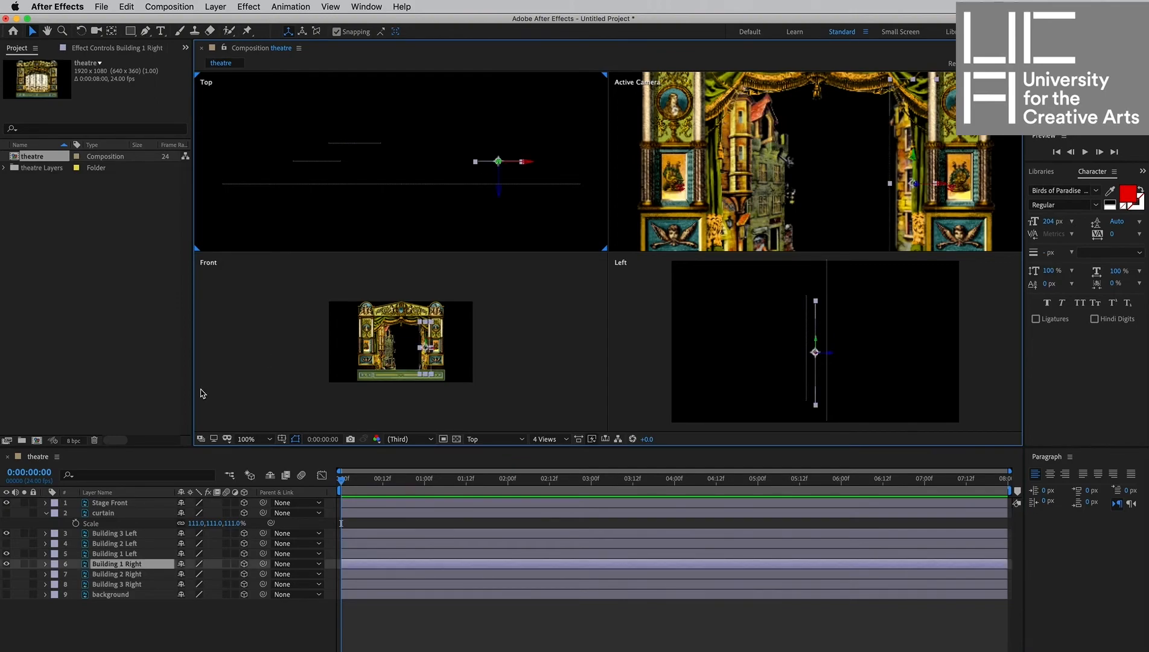
pyautogui.click(6, 573)
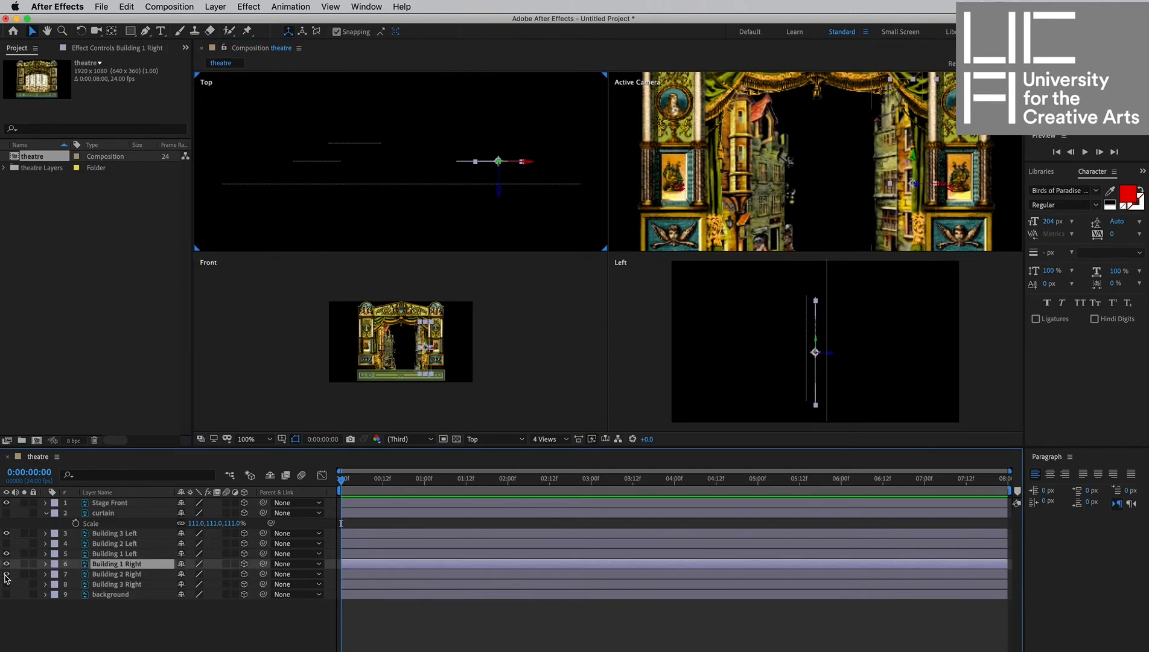
pyautogui.click(498, 184)
pyautogui.moveTo(498, 181); pyautogui.dragTo(504, 148)
pyautogui.click(479, 163)
pyautogui.click(500, 143)
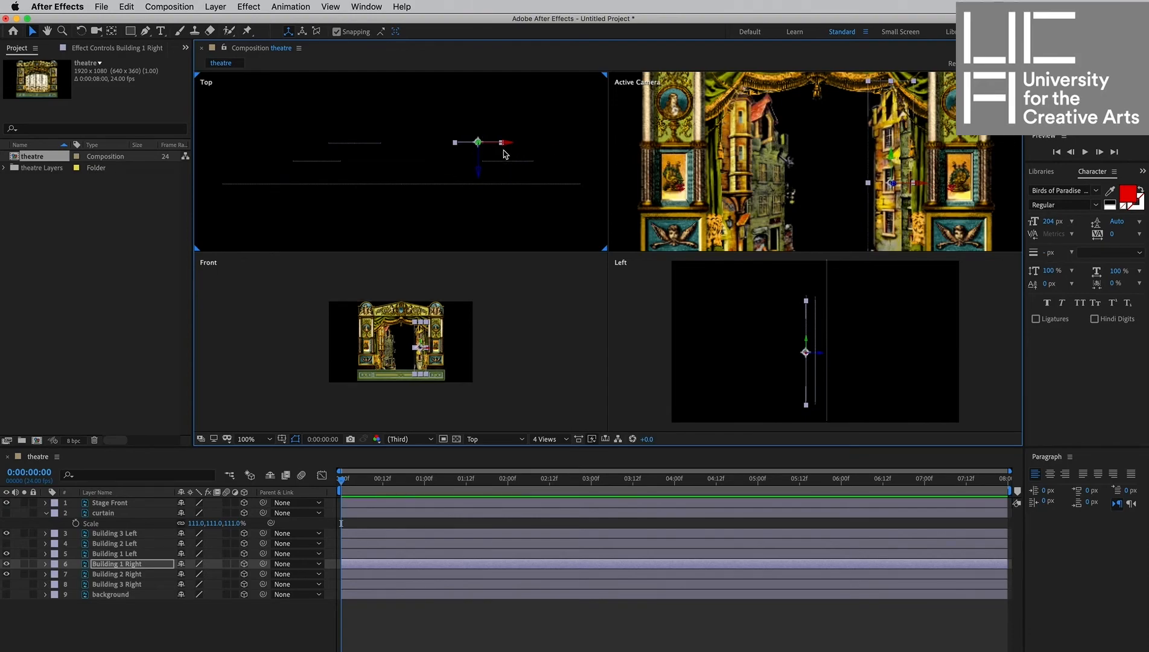
# Switch the Left view to a Right view.
pyautogui.scroll(1, 425, 338)
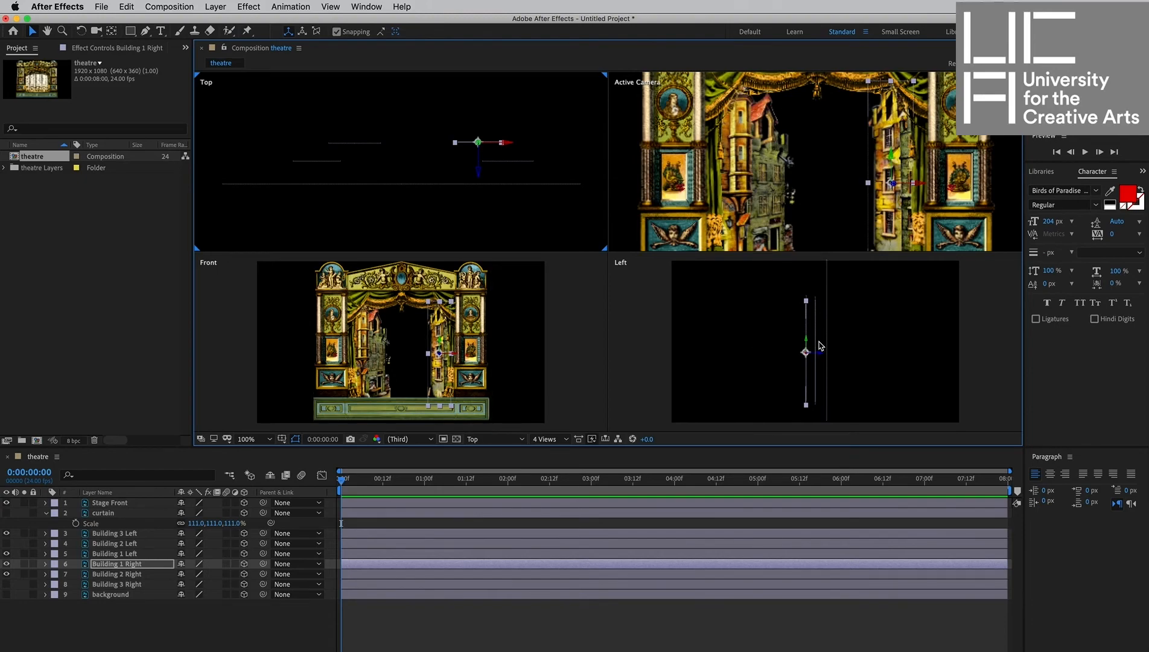
pyautogui.scroll(-1, 820, 345)
pyautogui.scroll(1, 820, 345)
pyautogui.scroll(-1, 821, 345)
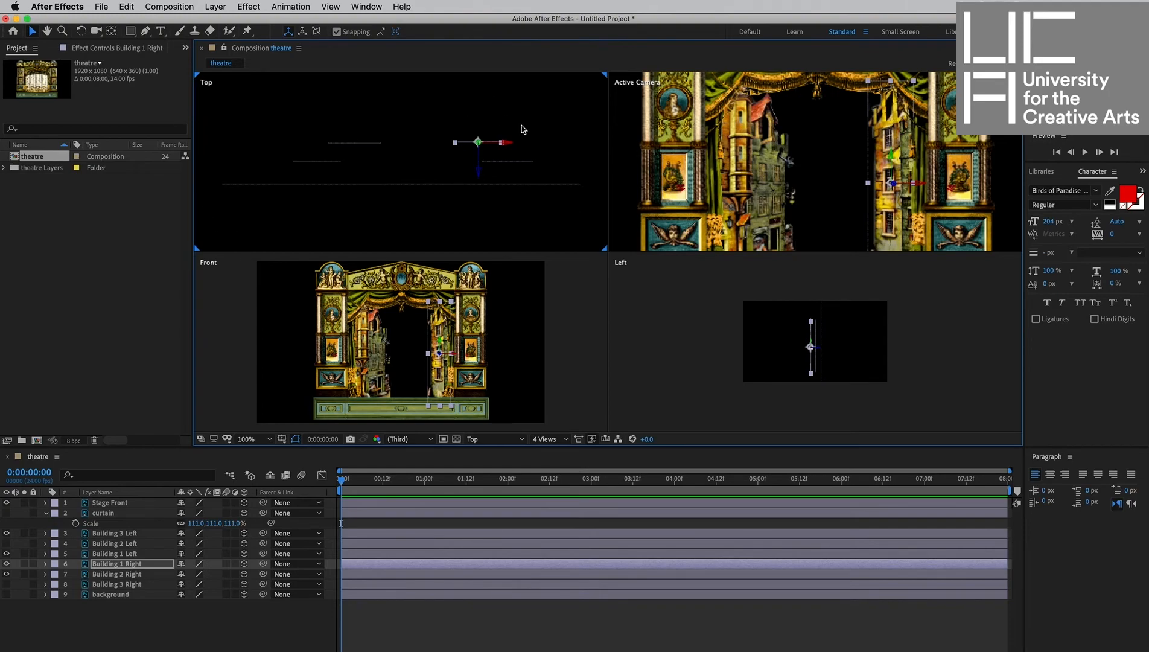
pyautogui.scroll(2, 910, 396)
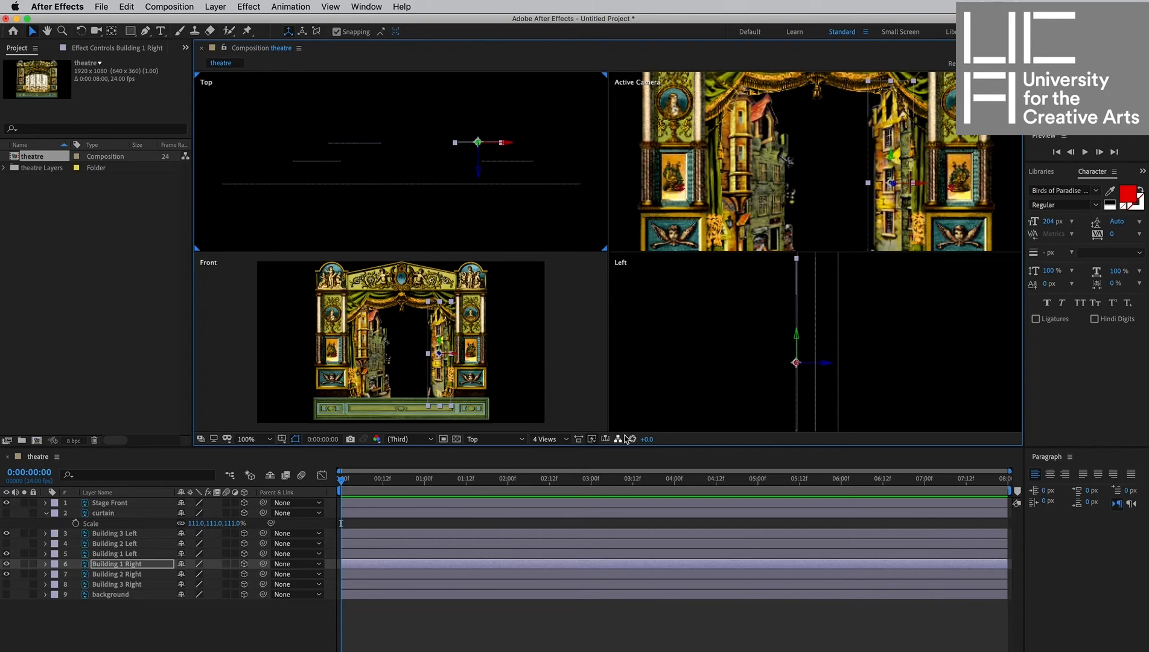
pyautogui.click(662, 372)
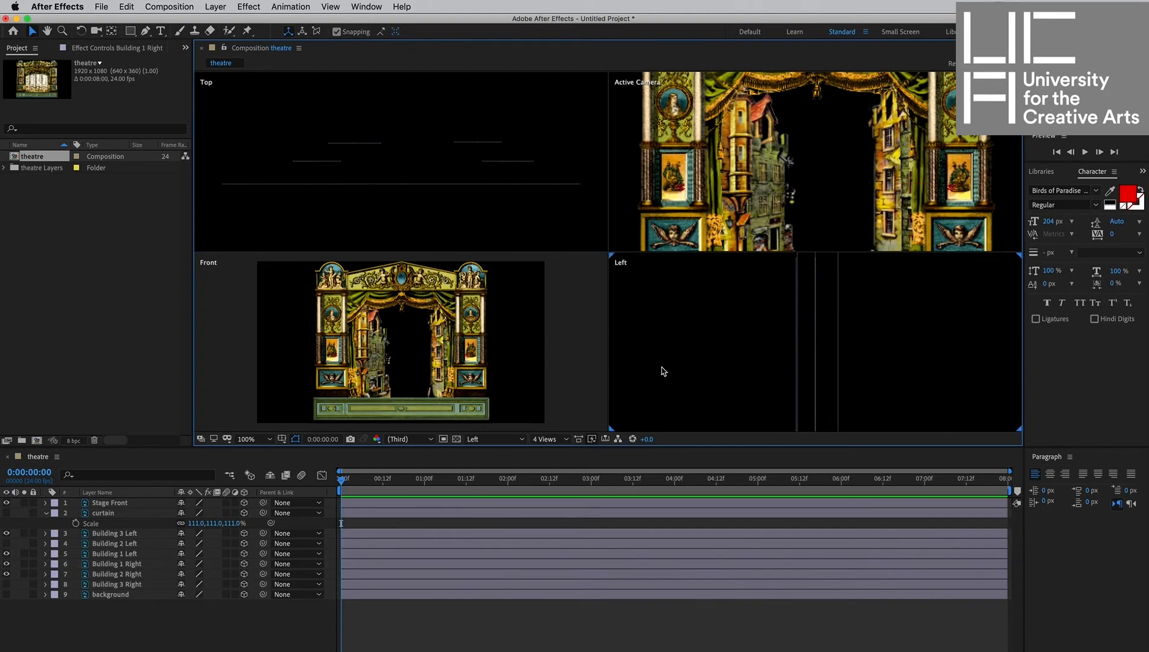
pyautogui.click(487, 439)
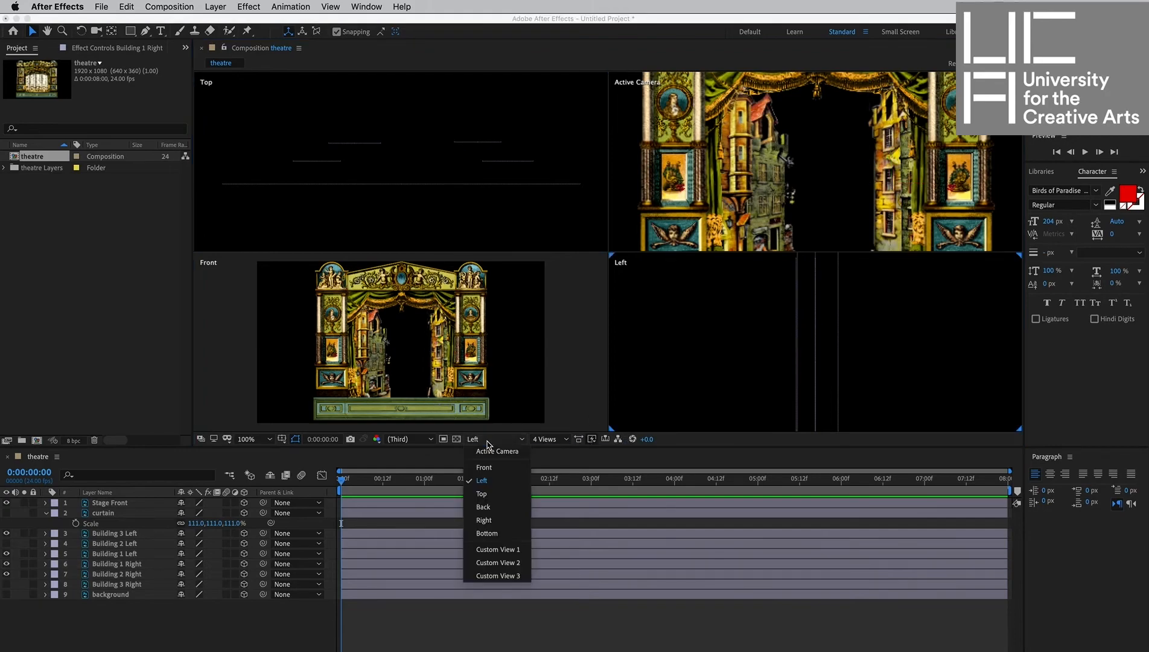
pyautogui.click(495, 519)
pyautogui.press(',')
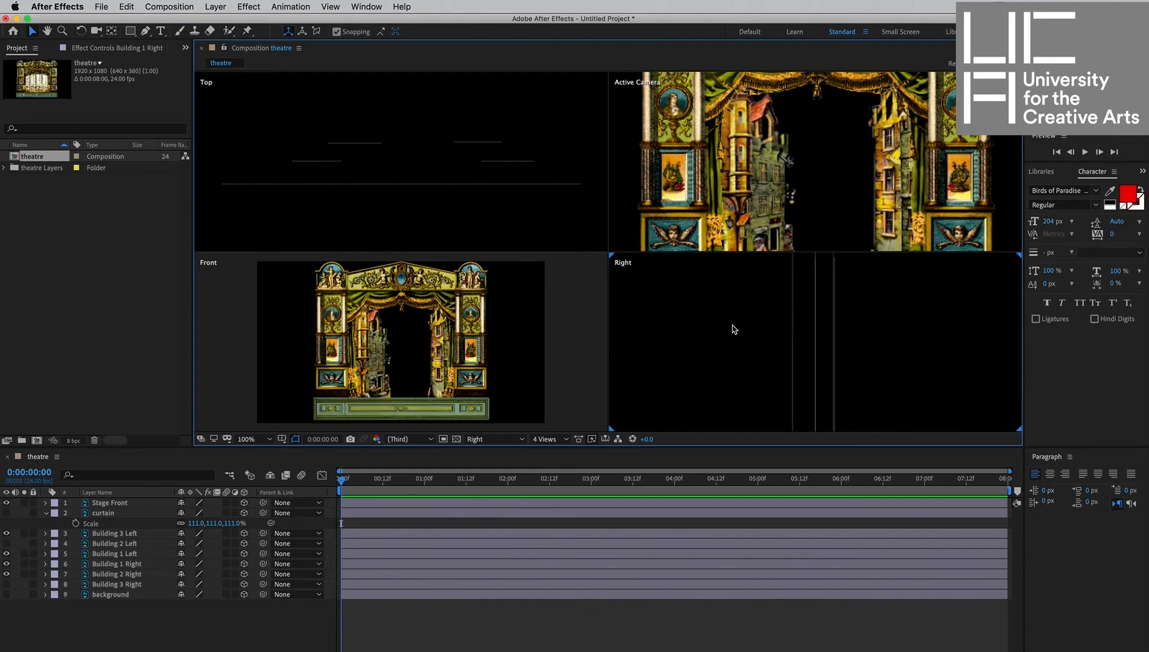
pyautogui.press(',')
pyautogui.click(825, 360)
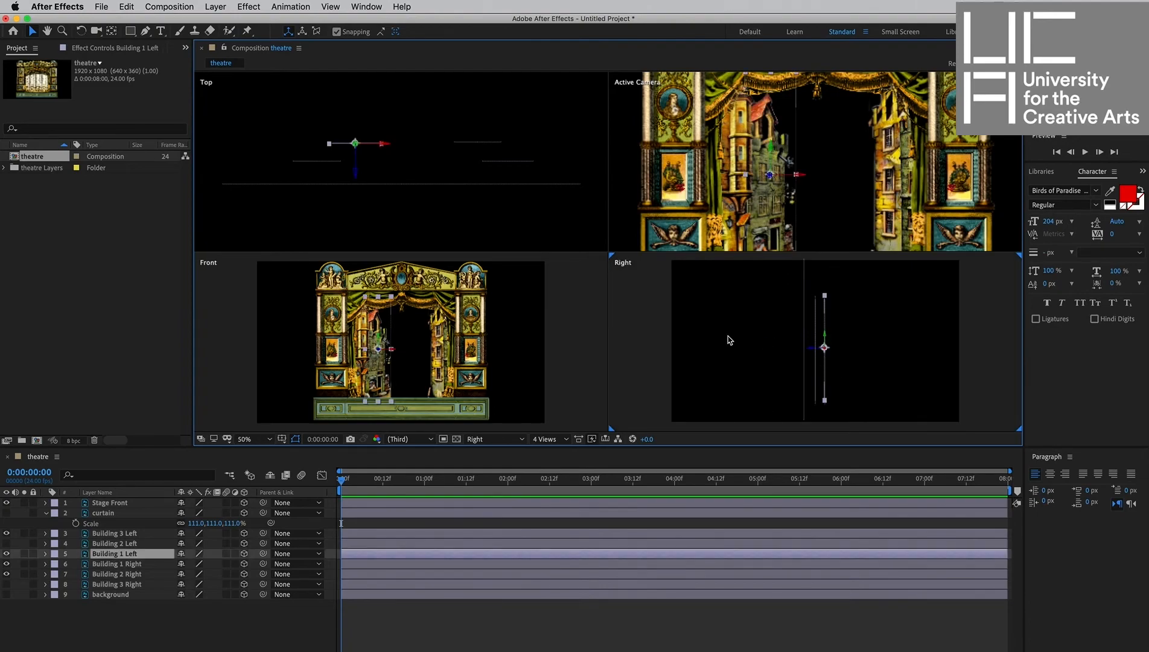
pyautogui.click(357, 174)
pyautogui.moveTo(356, 172); pyautogui.dragTo(356, 172)
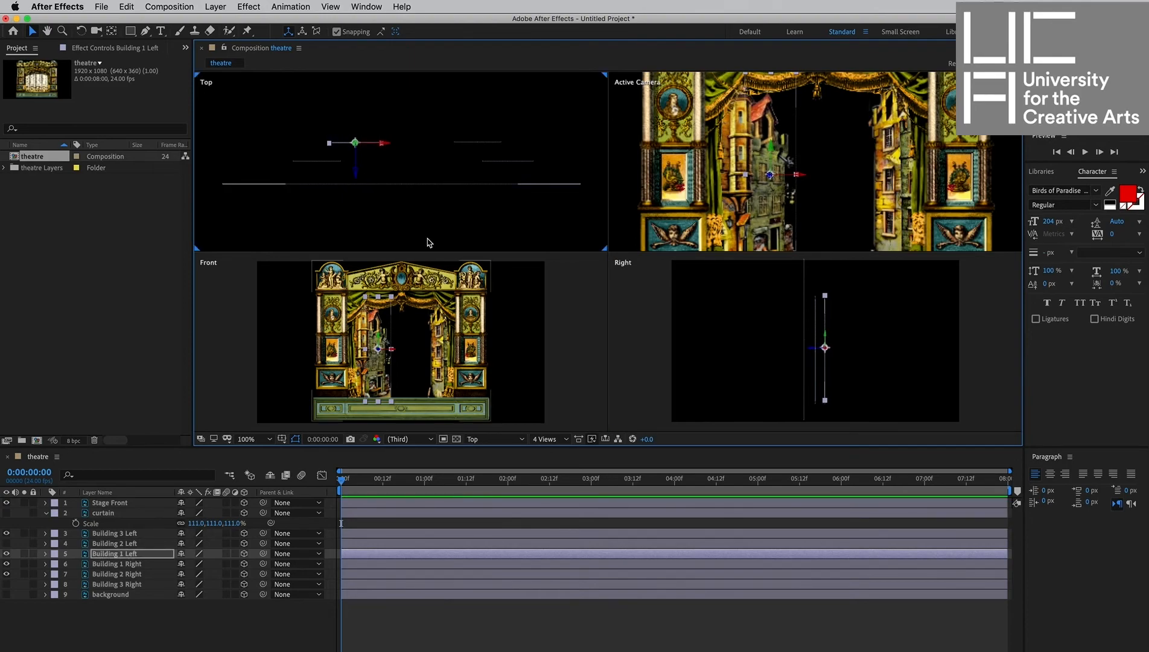
# Show Building 3 Right and move it further back, behind Building 1 Right, in the Top view.
pyautogui.click(6, 583)
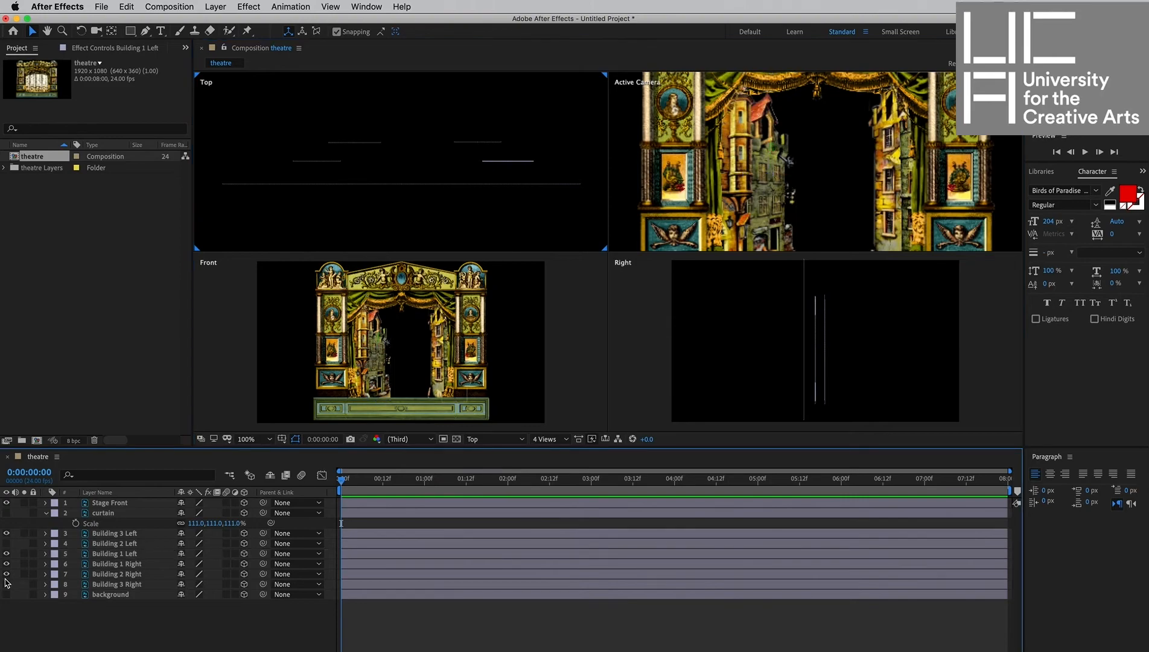
pyautogui.click(6, 583)
pyautogui.click(6, 583)
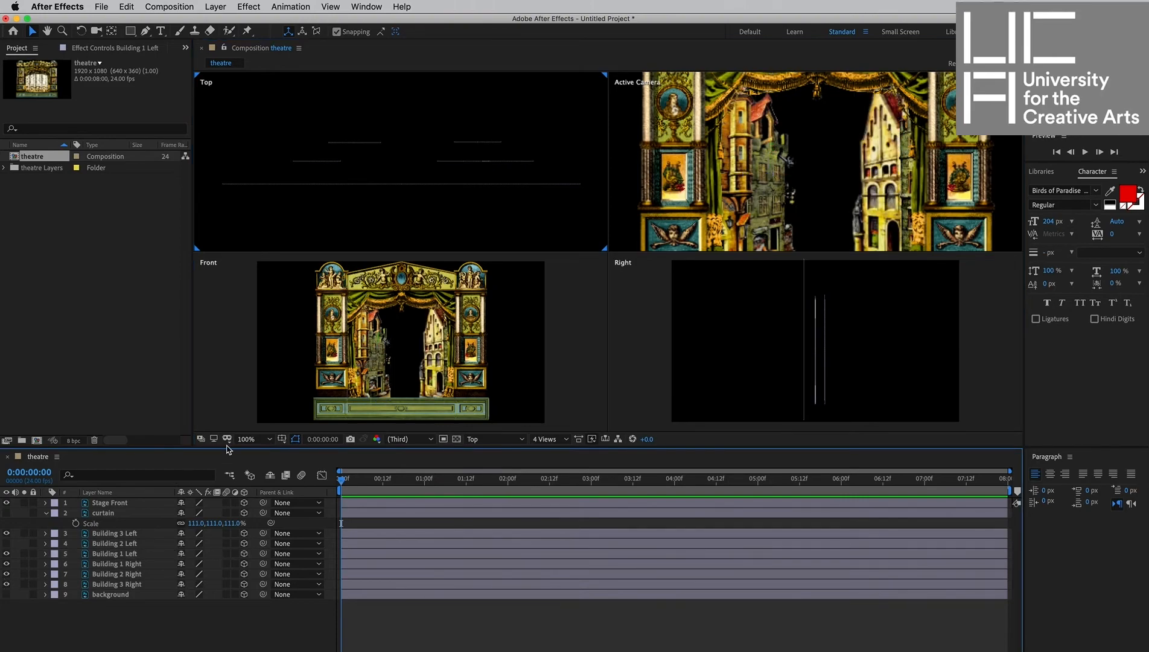
pyautogui.click(459, 163)
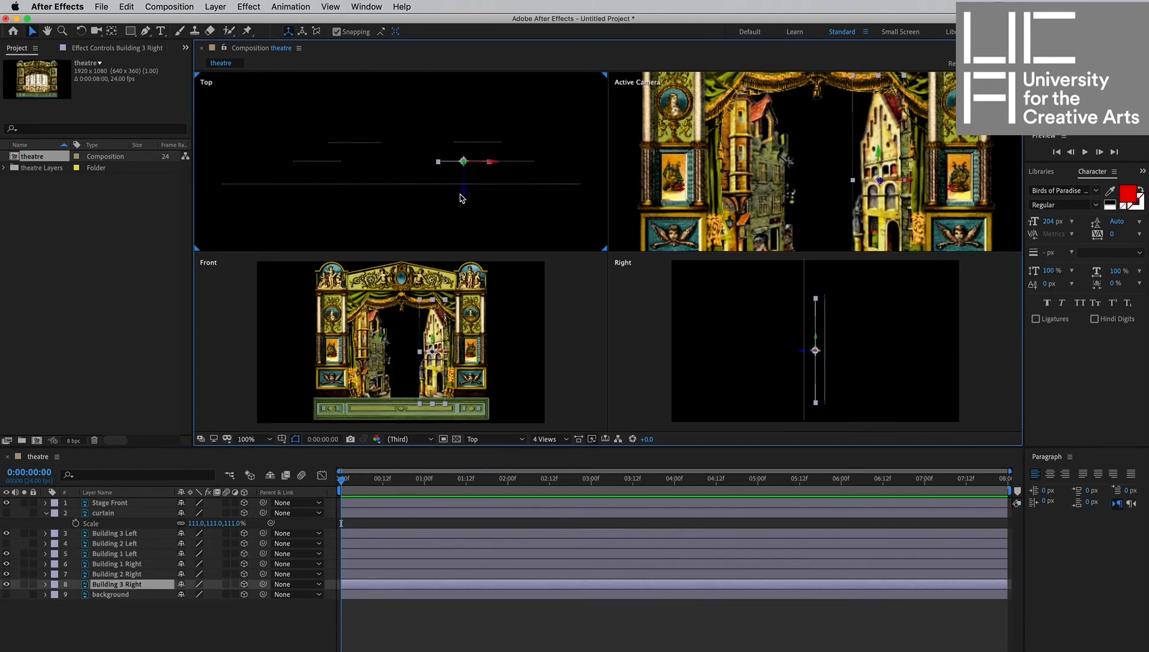
pyautogui.moveTo(466, 158); pyautogui.dragTo(470, 154)
pyautogui.click(495, 121)
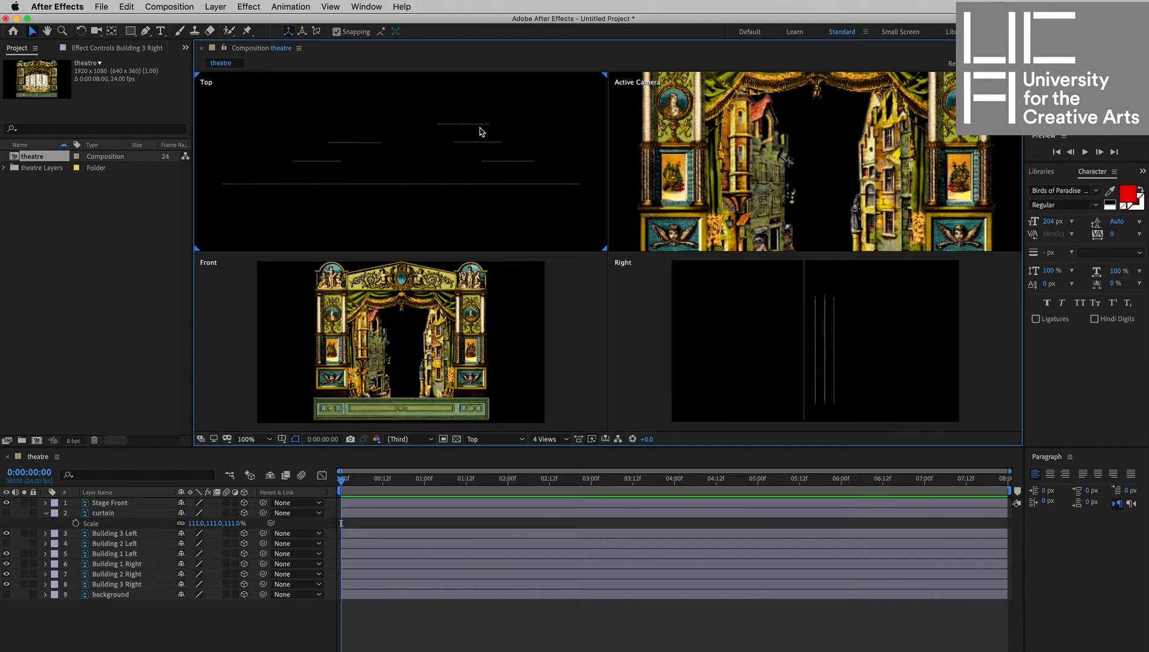
pyautogui.click(466, 125)
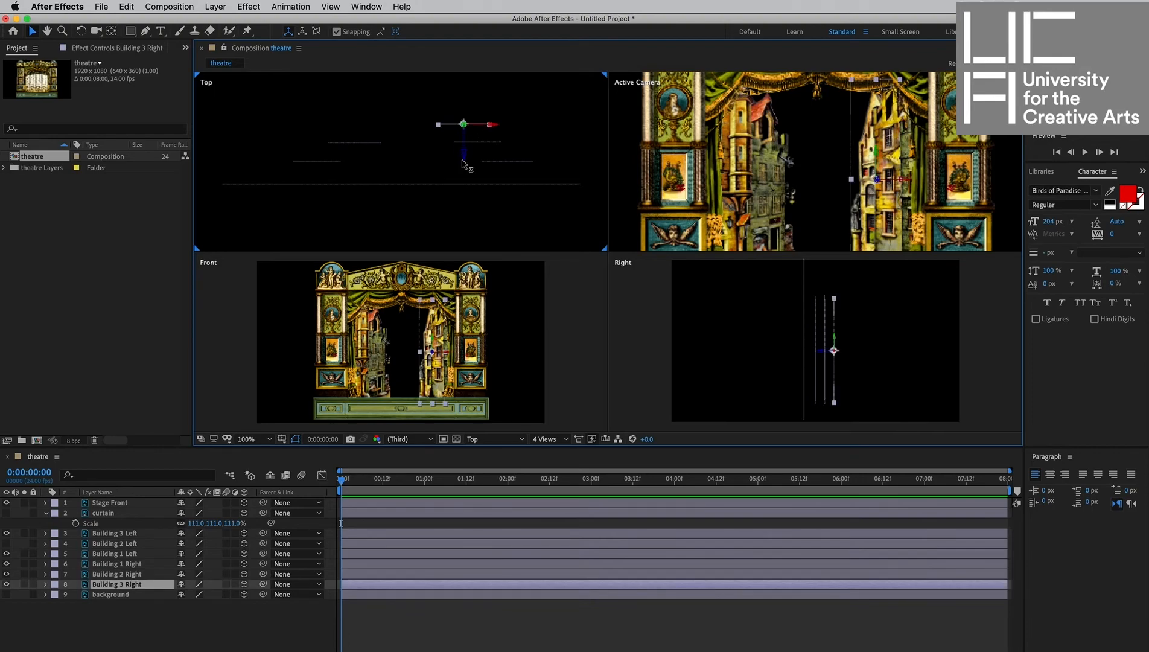
pyautogui.moveTo(466, 157); pyautogui.dragTo(470, 120)
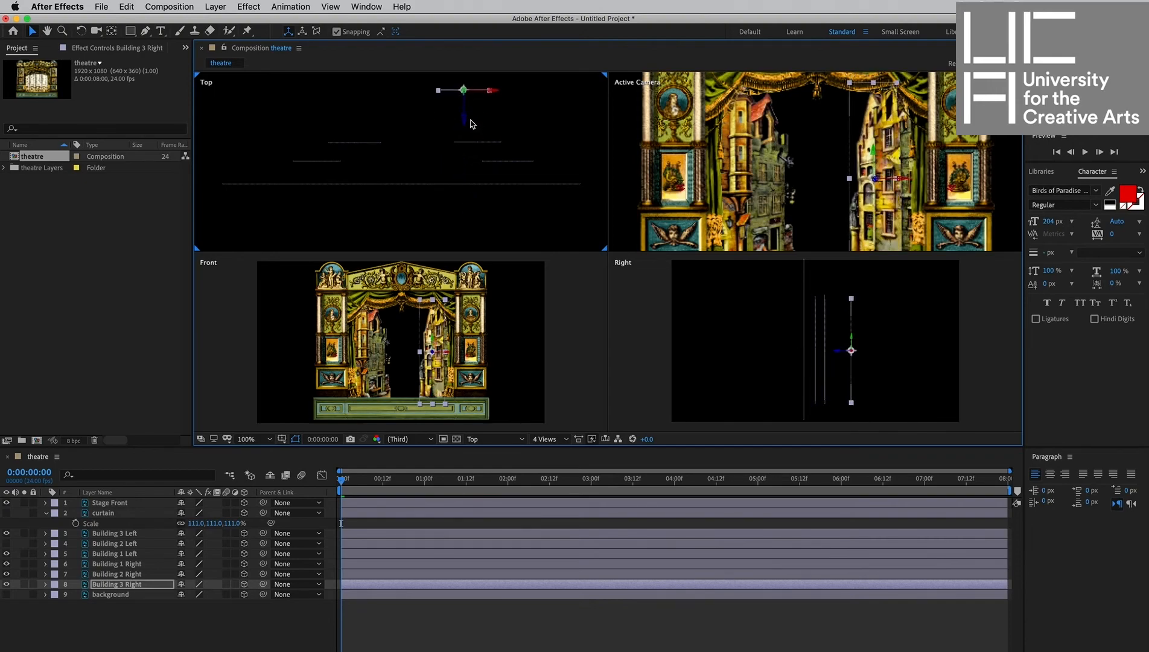
pyautogui.click(461, 128)
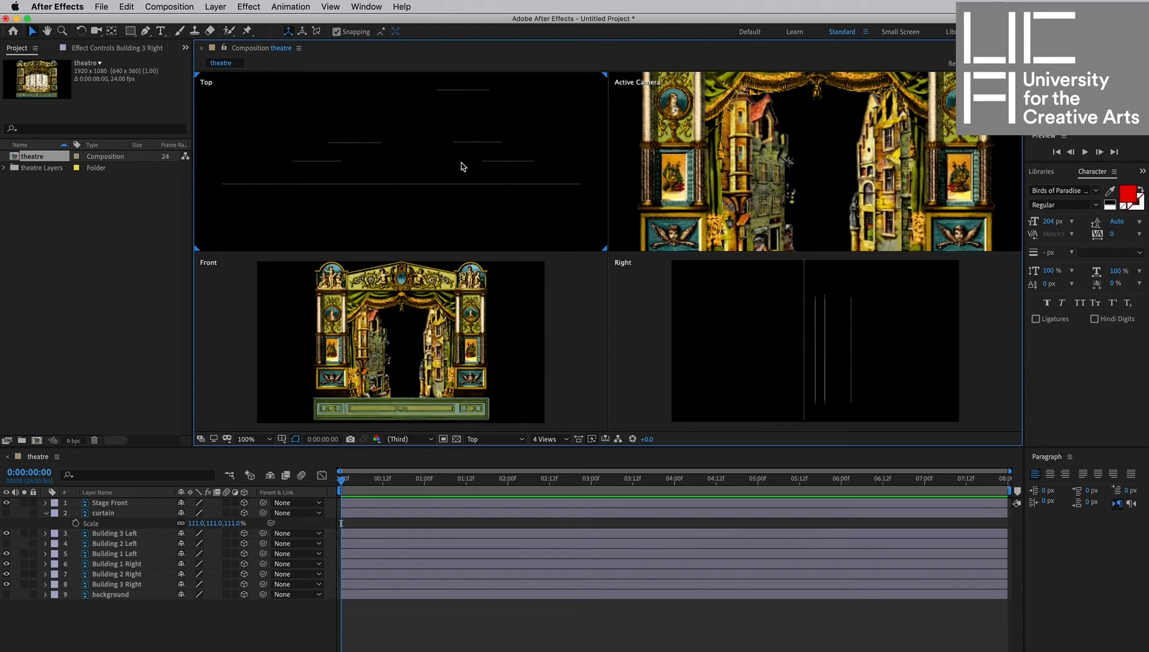
pyautogui.click(463, 90)
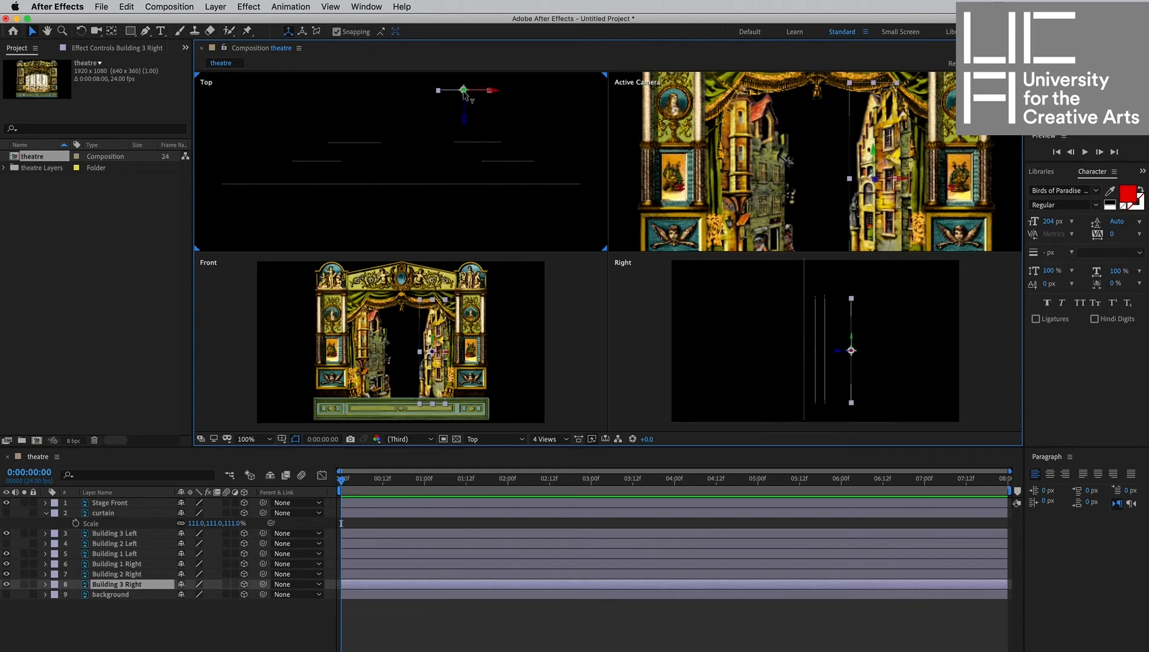
# Move Building 3 Right slightly further back, then show the background layer and push it behind all buildings in the Top view.
pyautogui.moveTo(465, 125); pyautogui.dragTo(462, 163)
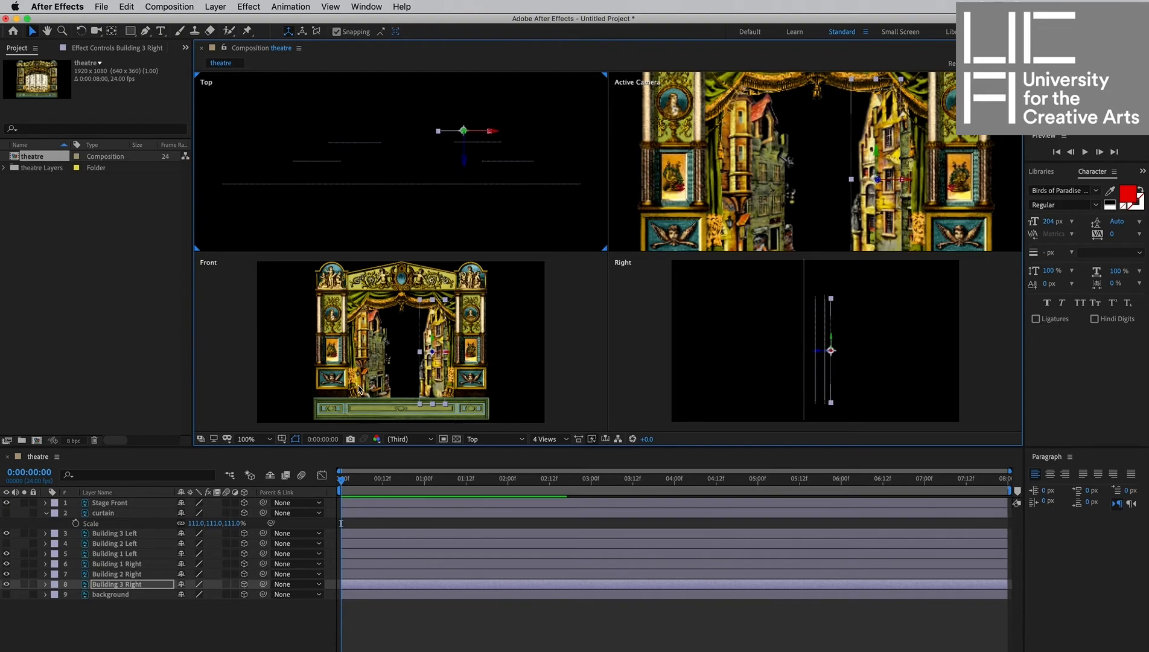
pyautogui.click(7, 594)
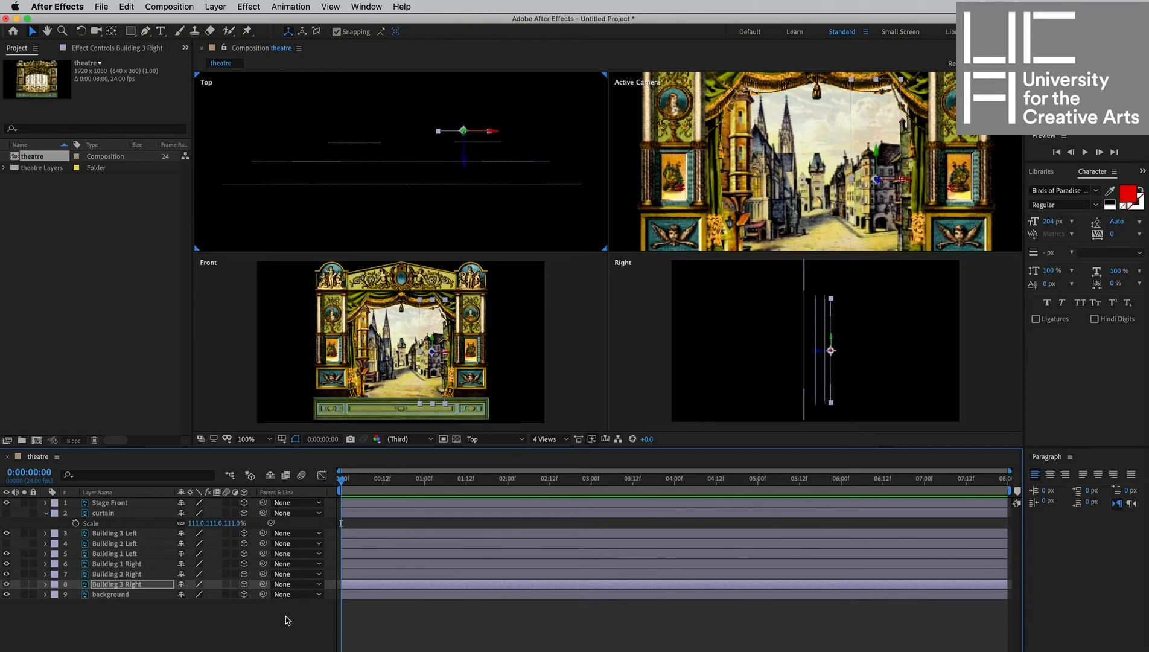
pyautogui.click(410, 163)
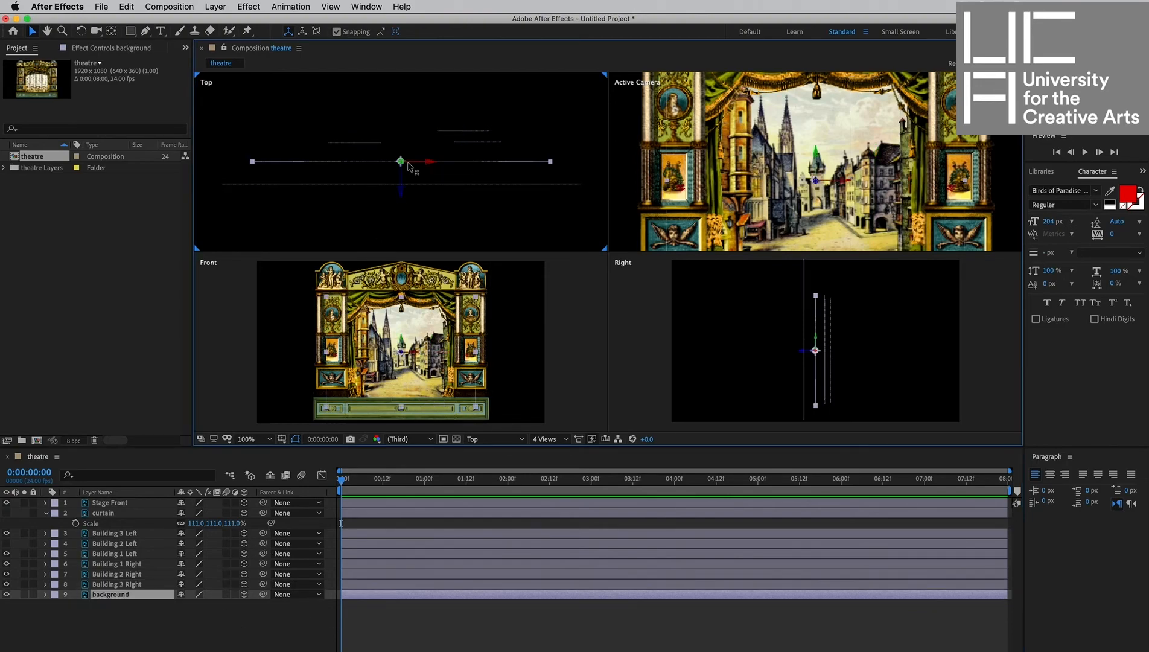
pyautogui.moveTo(401, 192); pyautogui.dragTo(403, 140)
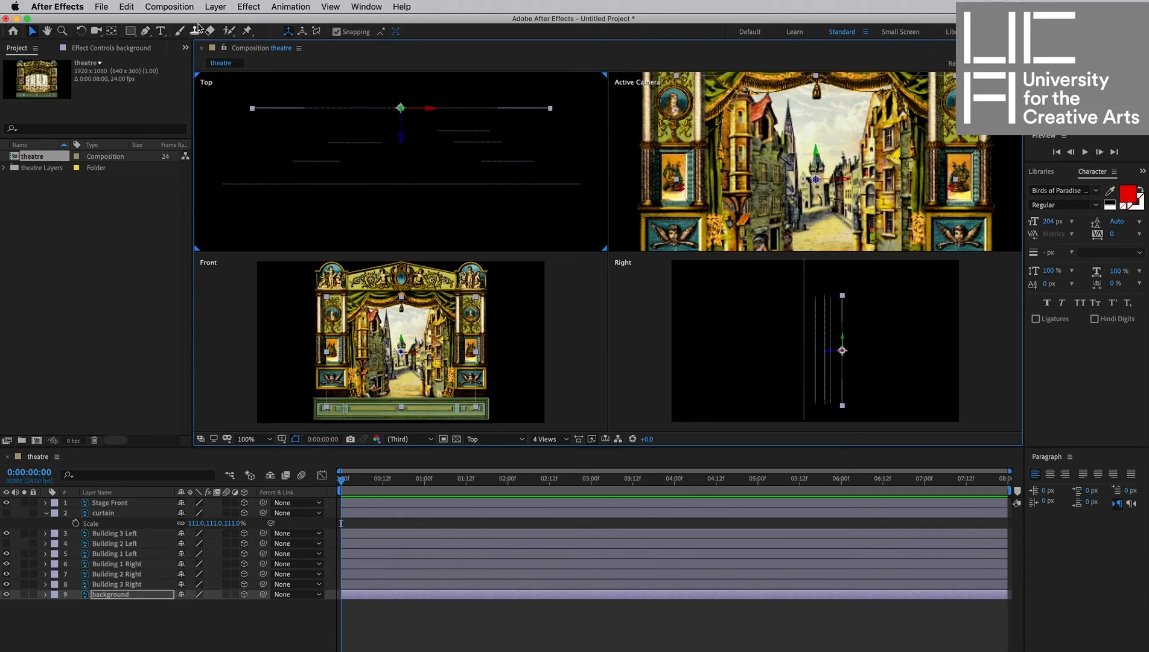
# Create a new Medium Yellow solid layer at 1920 x 1080 px.
pyautogui.click(224, 5)
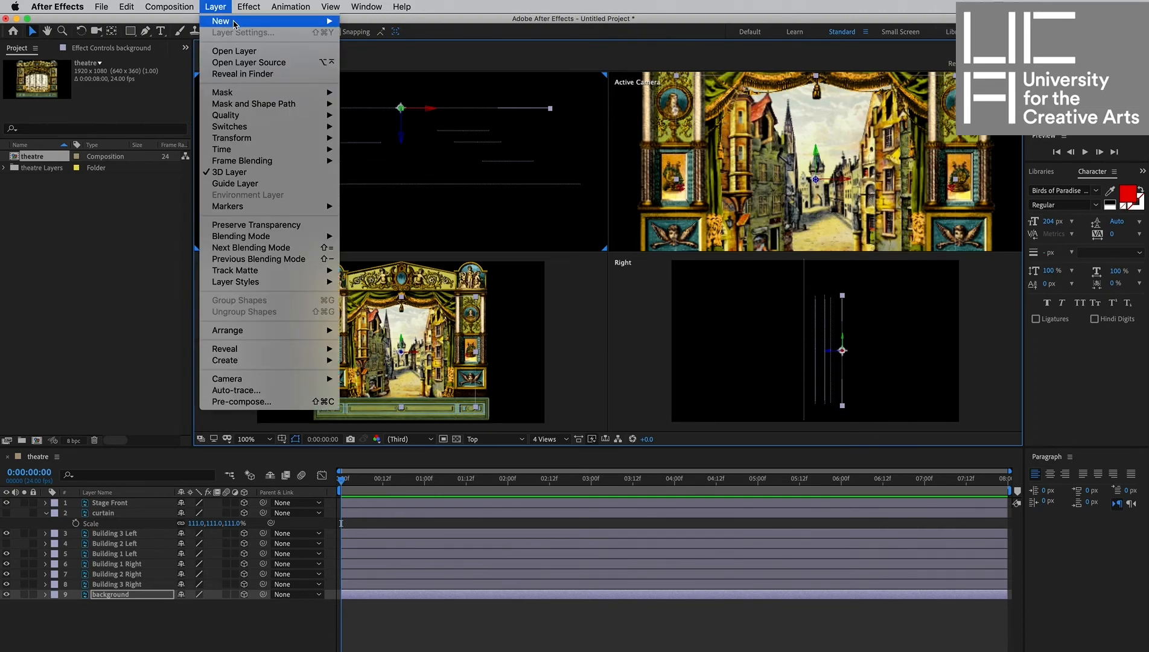
pyautogui.moveTo(233, 22)
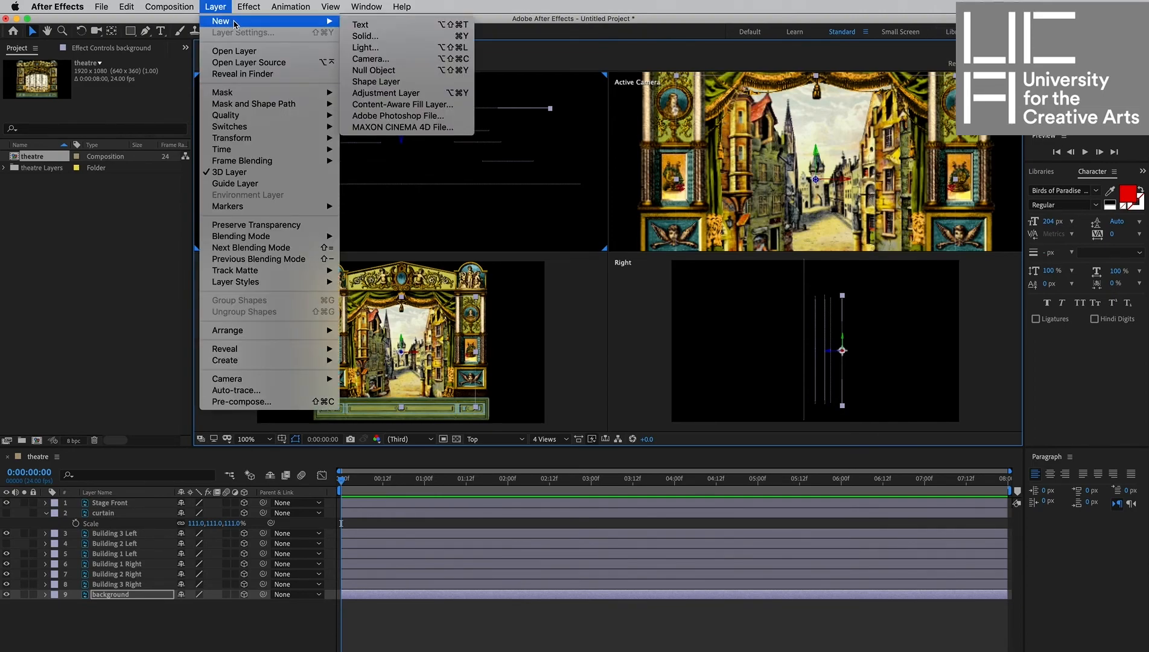
pyautogui.click(385, 37)
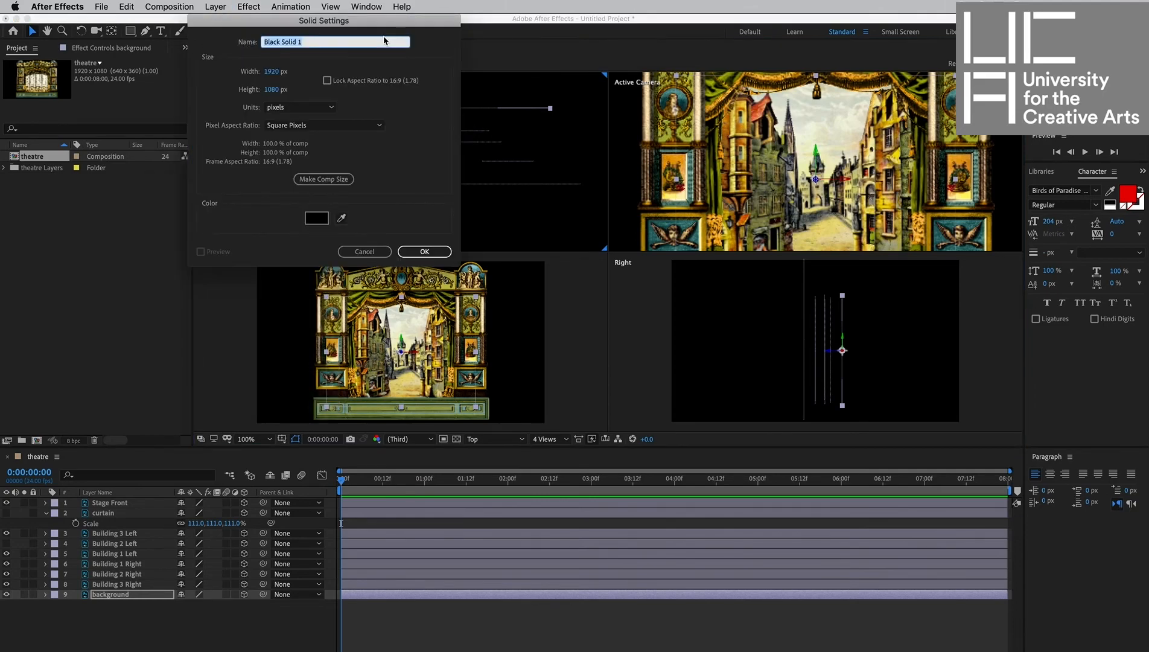
pyautogui.click(341, 218)
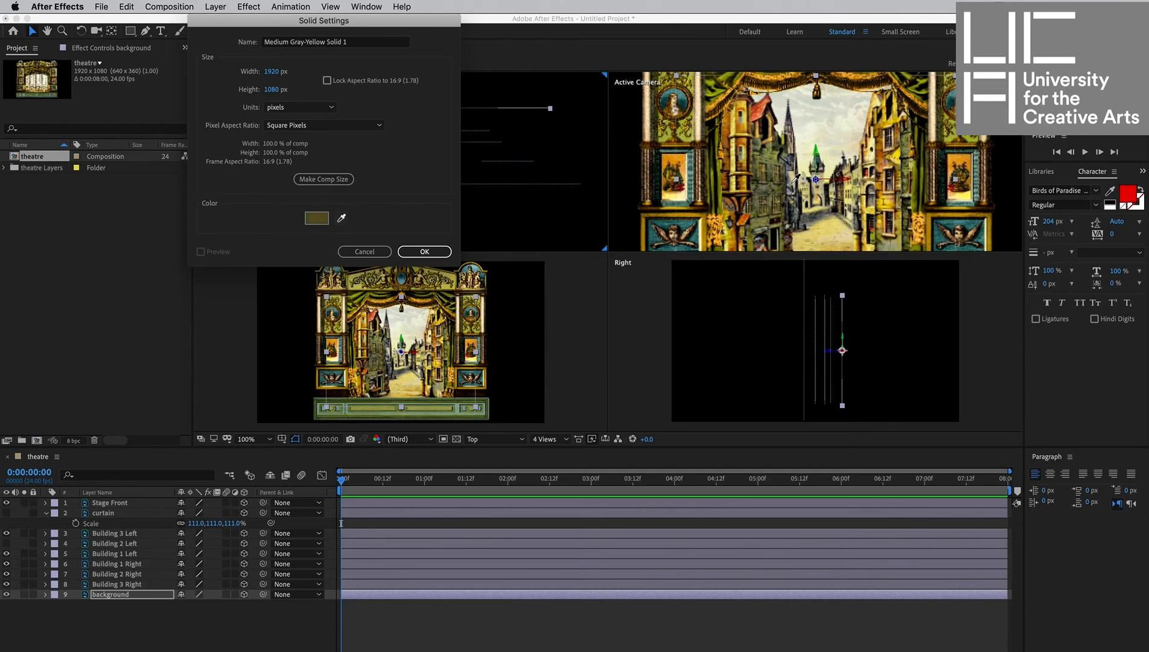
pyautogui.click(440, 250)
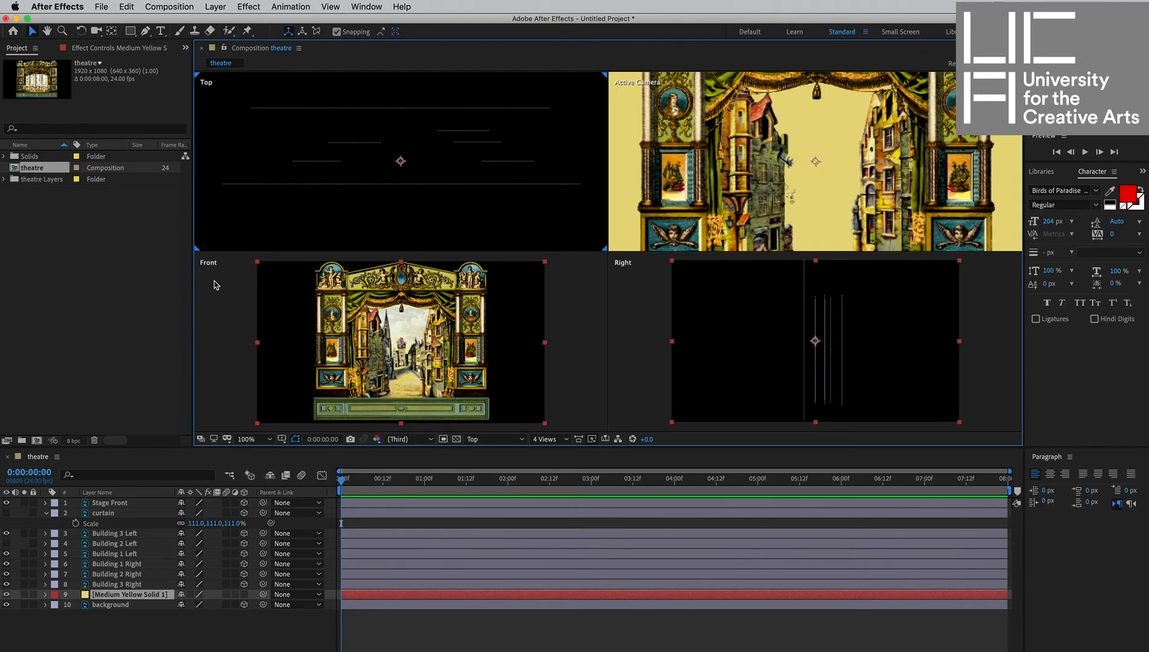
# Make the yellow solid a 3D layer and tilt it into a floor with an orientation of 299°, 0°, 0°.
pyautogui.click(244, 594)
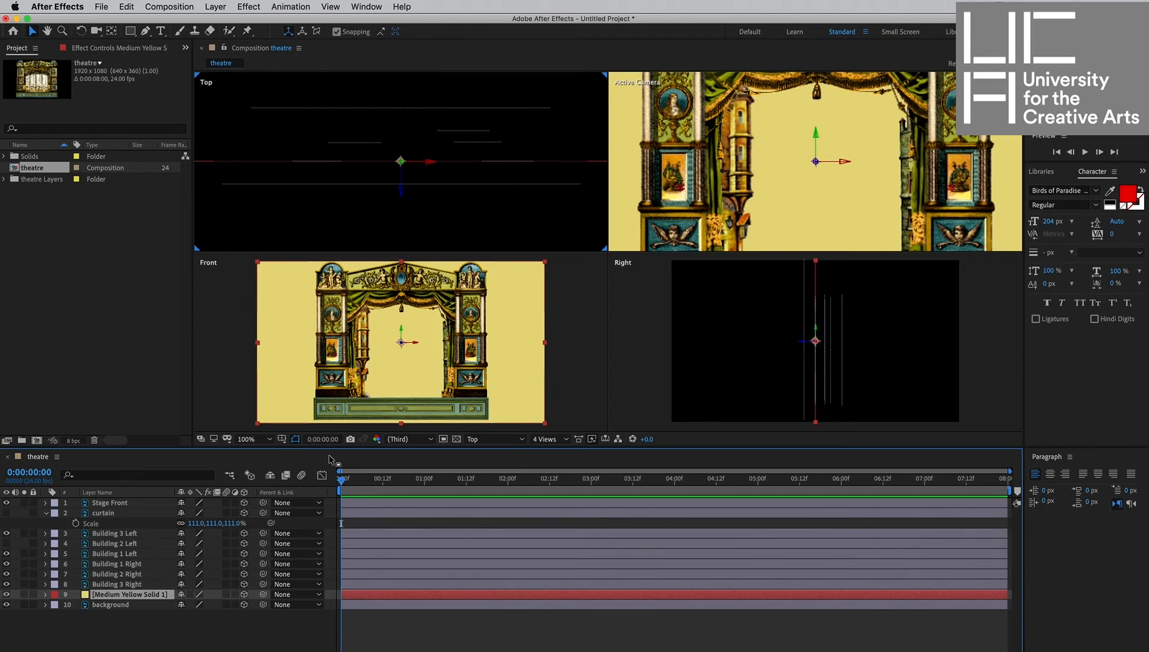
pyautogui.press('r')
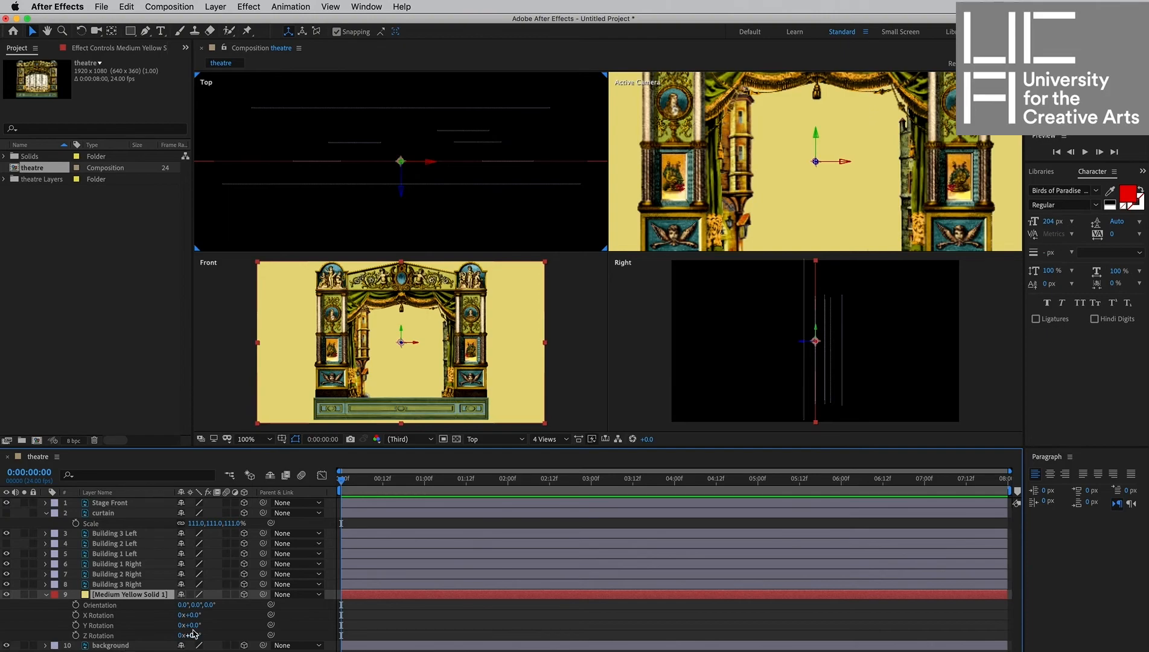
pyautogui.moveTo(190, 625)
pyautogui.mouseDown()
pyautogui.moveTo(210, 626)
pyautogui.moveTo(188, 631)
pyautogui.mouseUp()
pyautogui.press('super+z')
pyautogui.moveTo(210, 605); pyautogui.dragTo(117, 570)
pyautogui.press('super+z')
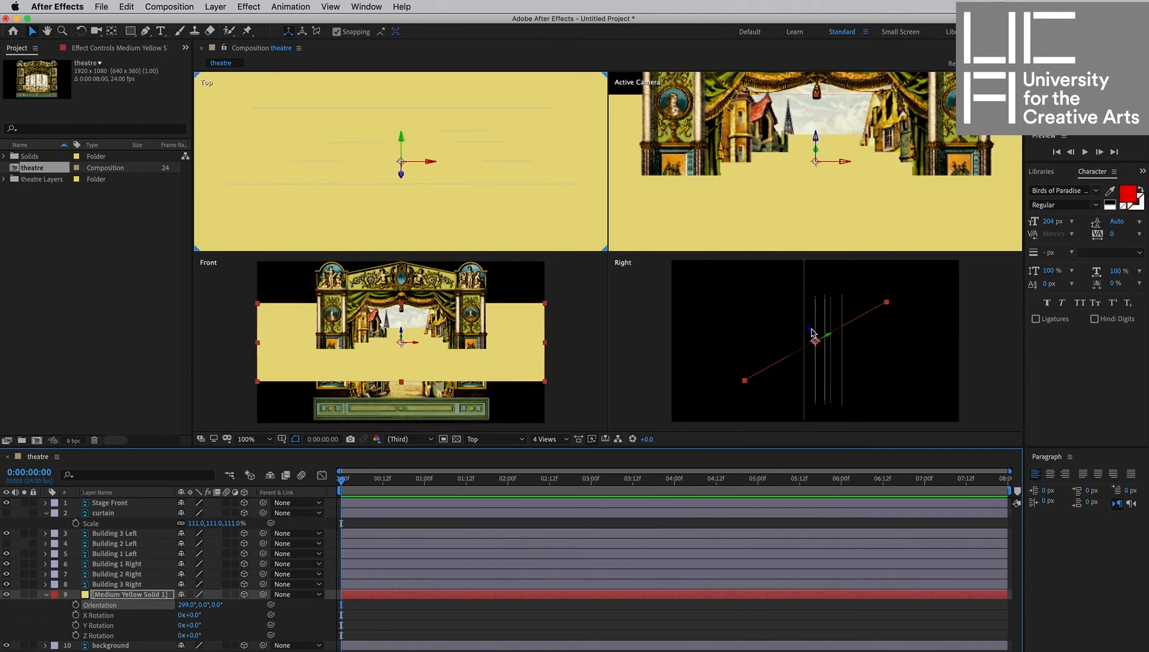
# Lower the tilted floor solid in the Right view and narrow its width to fit the stage opening in the Front view.
pyautogui.click(815, 339)
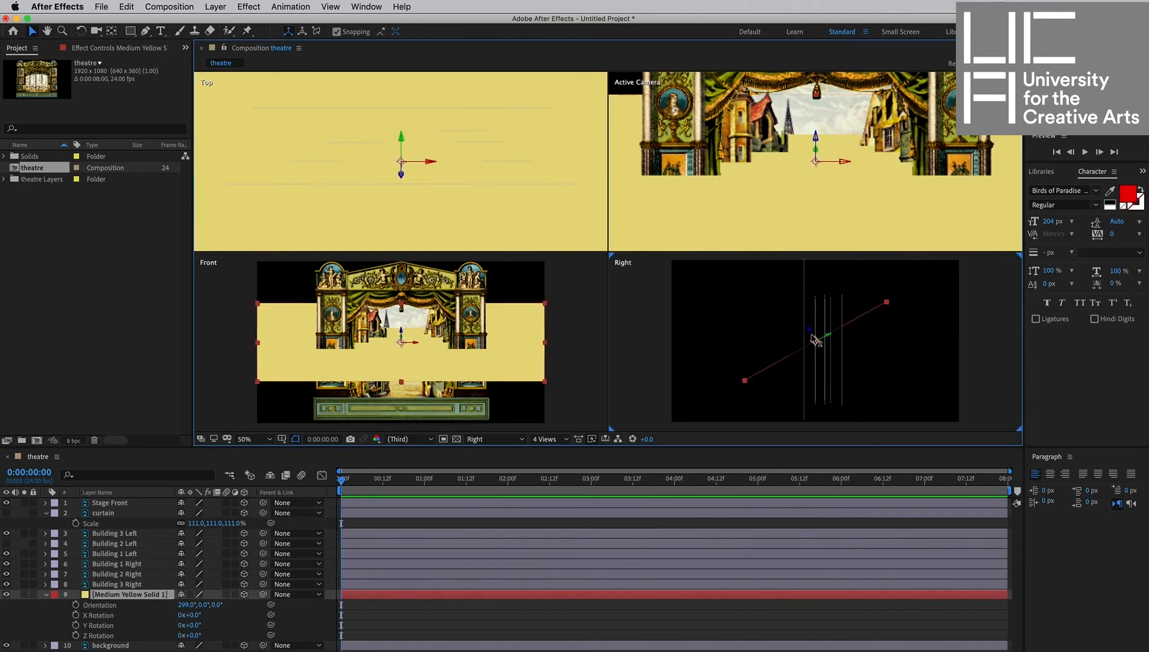
pyautogui.moveTo(815, 343); pyautogui.dragTo(825, 378)
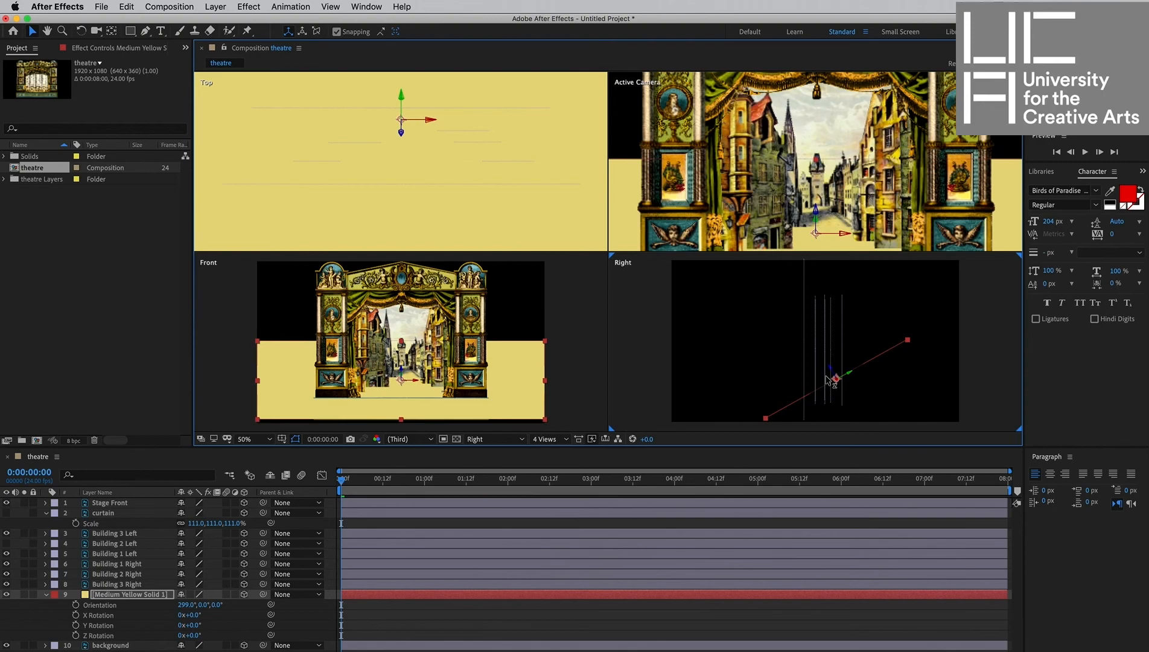
pyautogui.moveTo(546, 385); pyautogui.dragTo(486, 384)
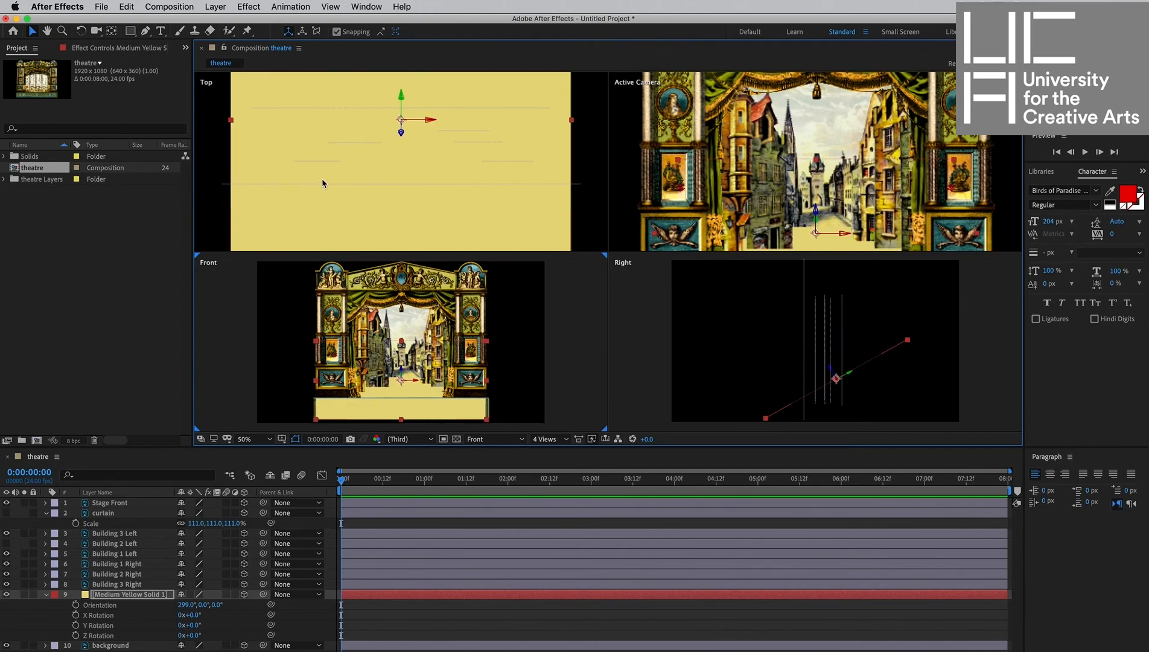
# Draw a rectangular mask on the floor solid in the Top view to trim it to the stage area.
pyautogui.scroll(-3, 352, 196)
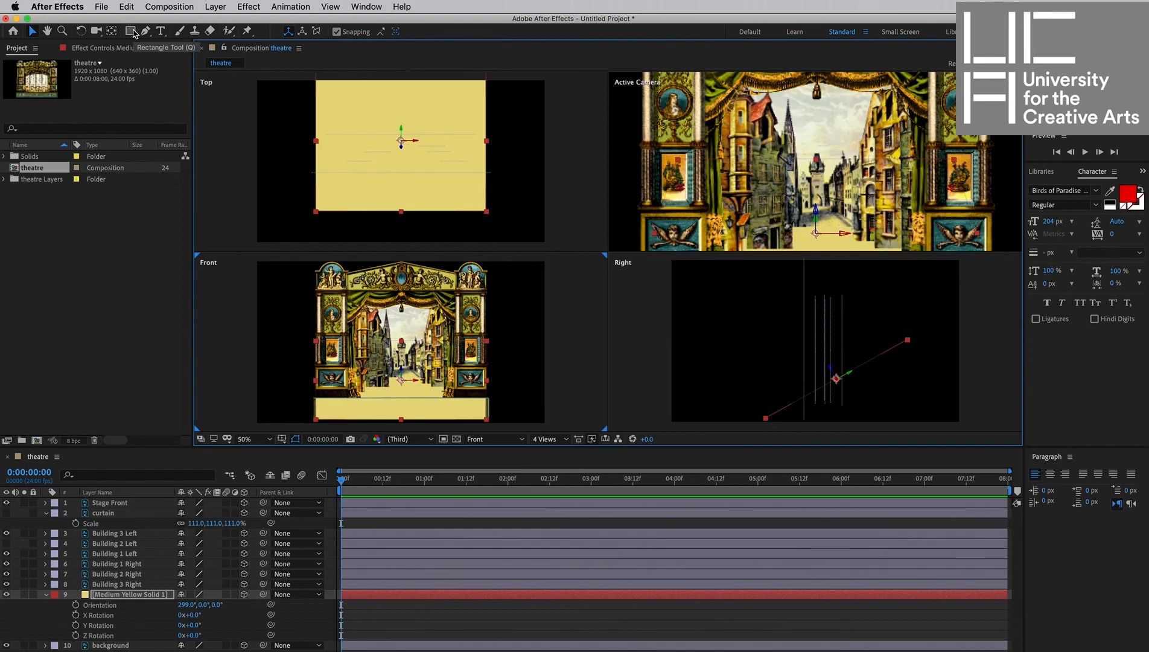
pyautogui.click(133, 33)
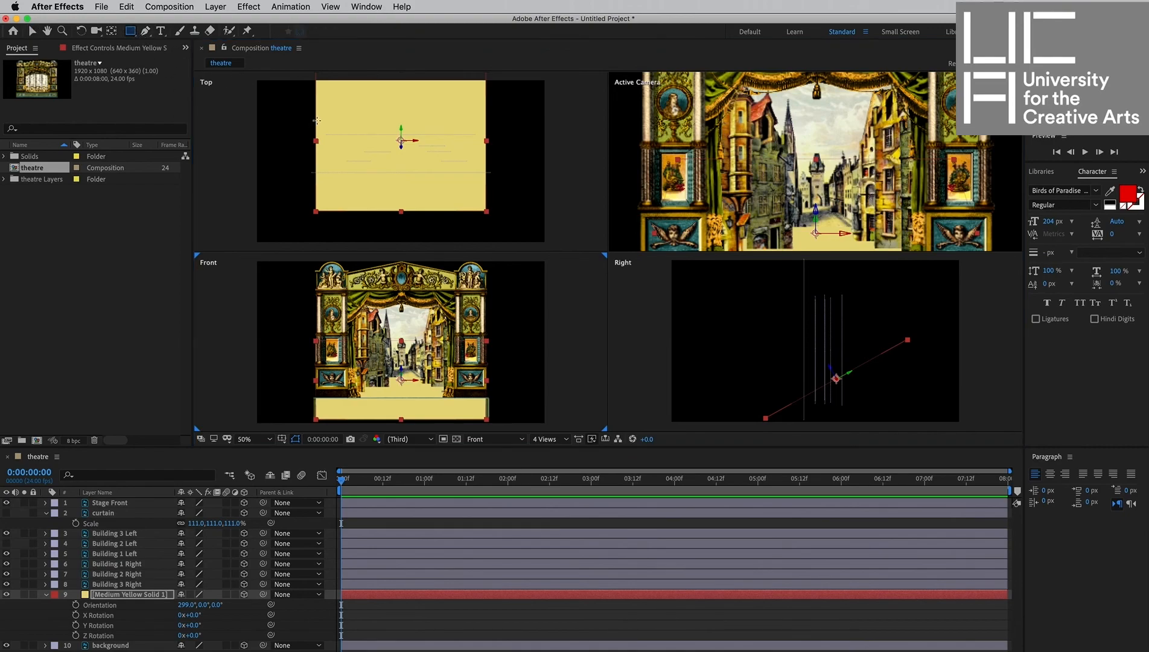
pyautogui.moveTo(316, 115)
pyautogui.mouseDown()
pyautogui.moveTo(402, 200)
pyautogui.moveTo(466, 183)
pyautogui.moveTo(470, 166)
pyautogui.moveTo(486, 174)
pyautogui.mouseUp()
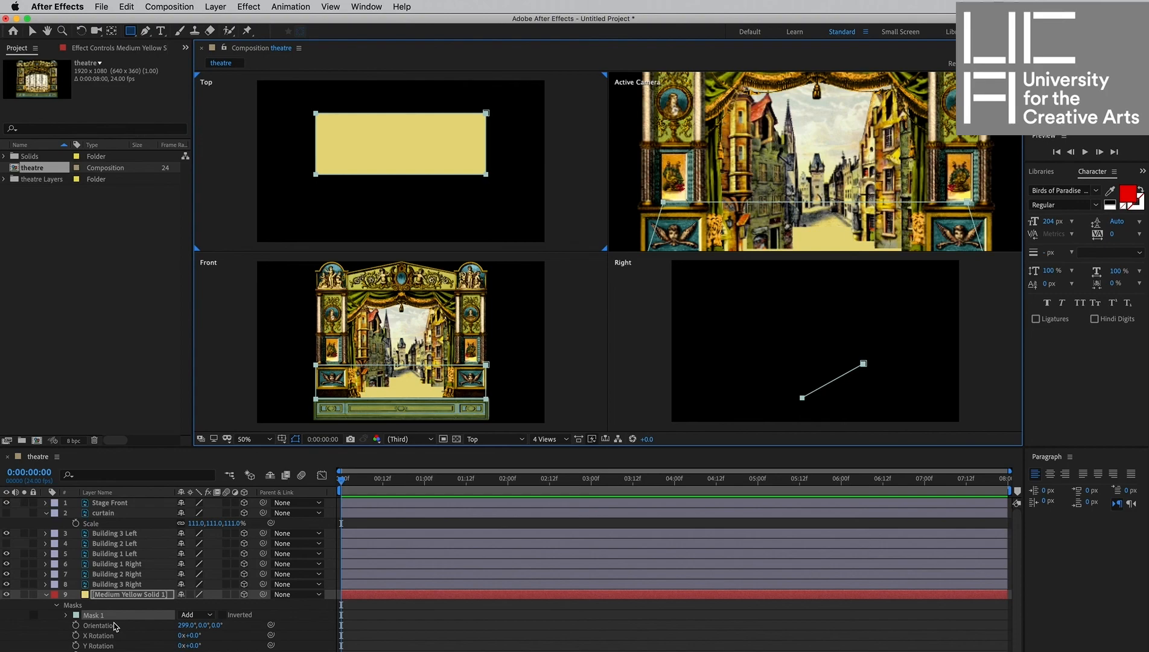
pyautogui.click(444, 621)
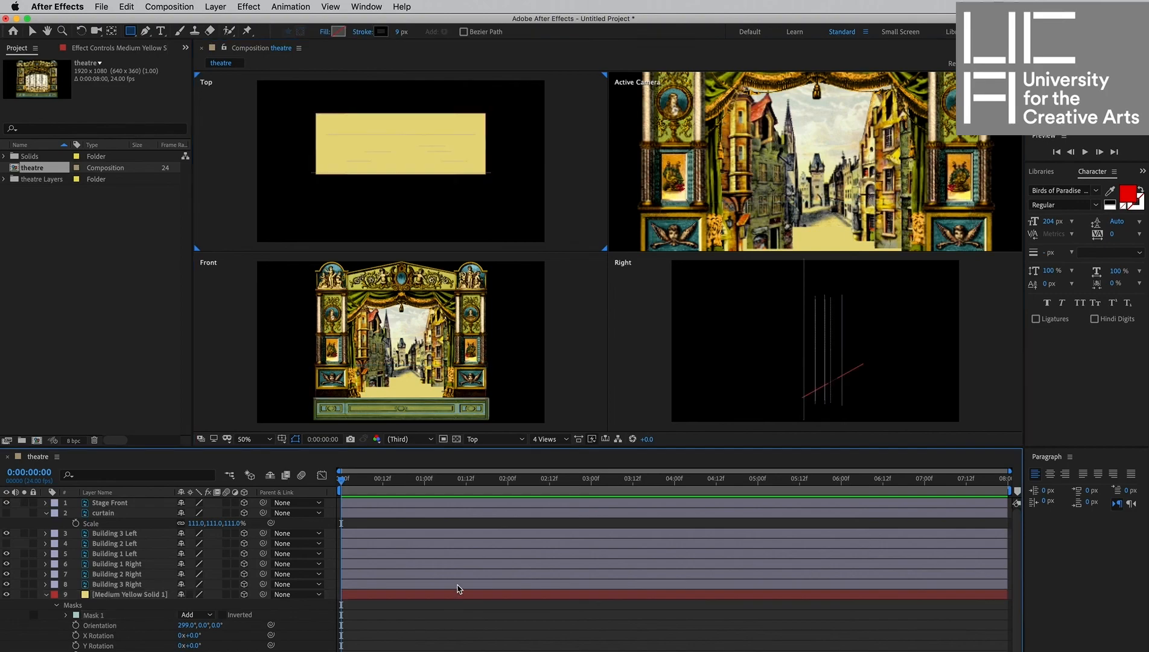
pyautogui.scroll(1, 431, 367)
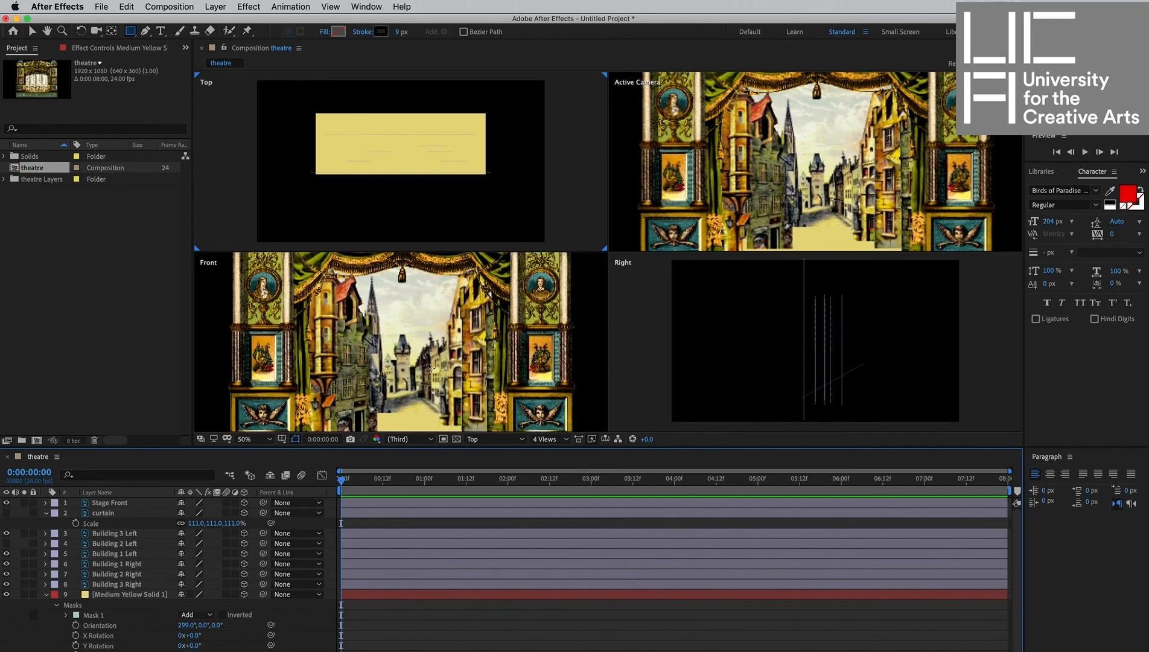
pyautogui.scroll(-1, 431, 367)
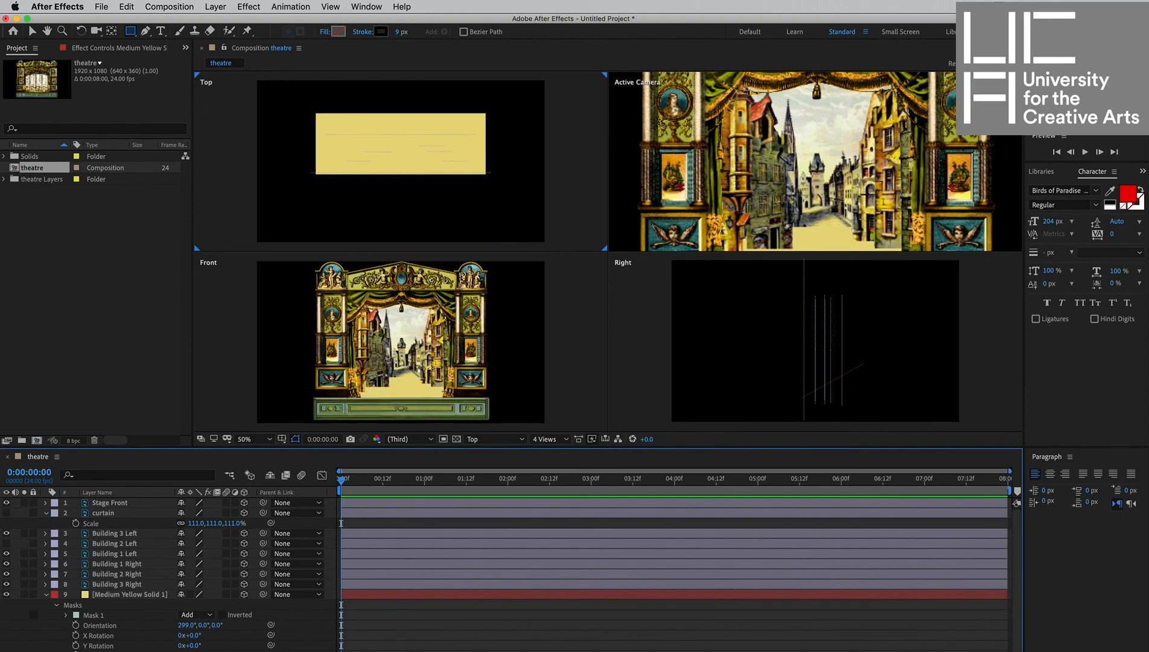